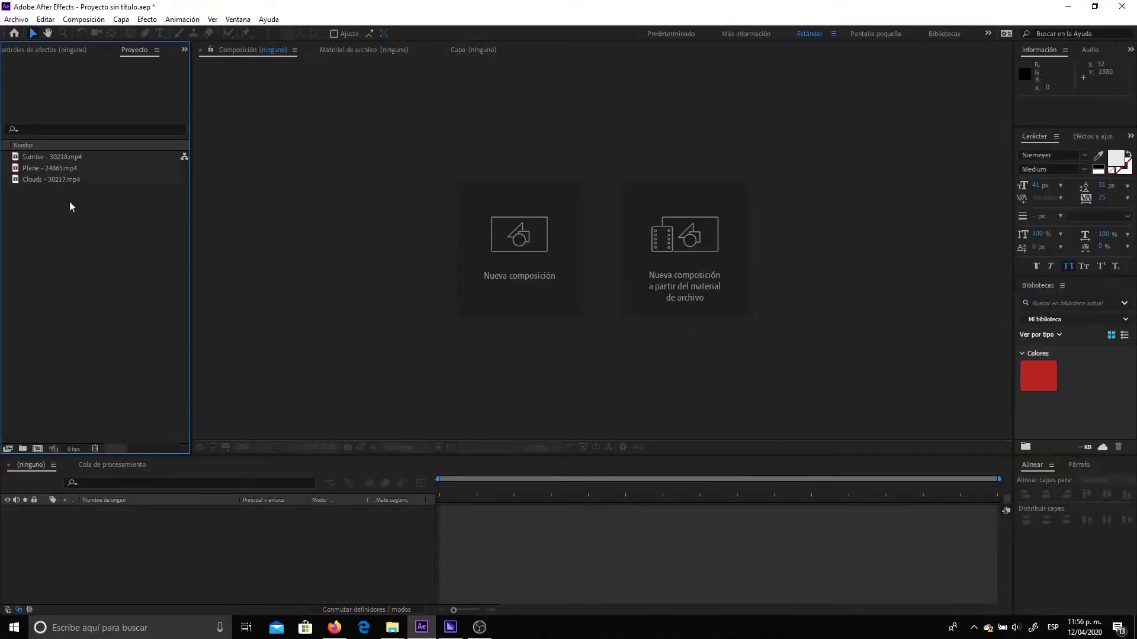
# Step: Inspect the Sunrise, Plane and Clouds clips in the Project panel, then clear the selection
pyautogui.click(59, 157)
pyautogui.click(65, 168)
pyautogui.click(67, 178)
pyautogui.click(66, 169)
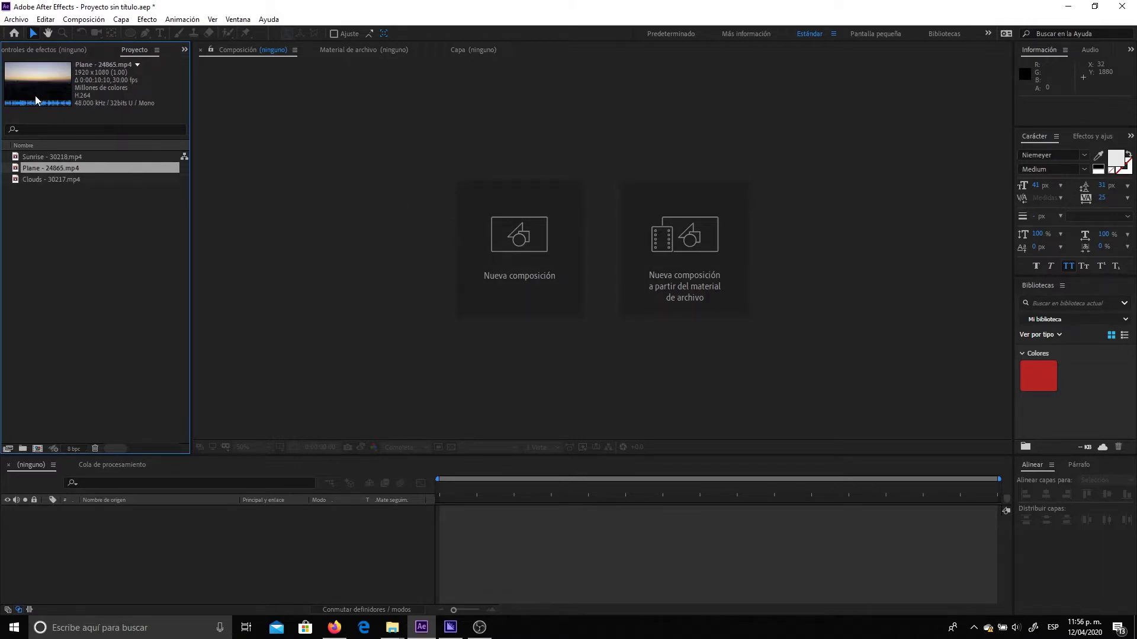
pyautogui.click(57, 179)
pyautogui.click(62, 168)
pyautogui.click(66, 157)
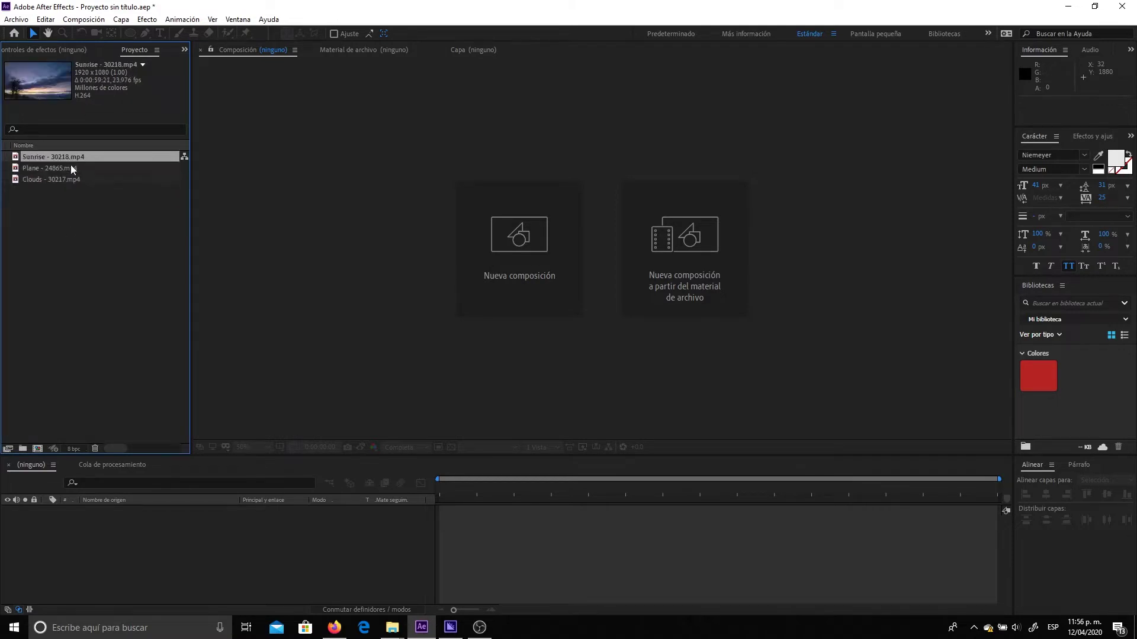
pyautogui.click(98, 233)
# Step: Create the TRANSICION composition at HDTV 1080 29.97, 1920×1080, 20 seconds, and select the Sunrise clip
pyautogui.click(525, 251)
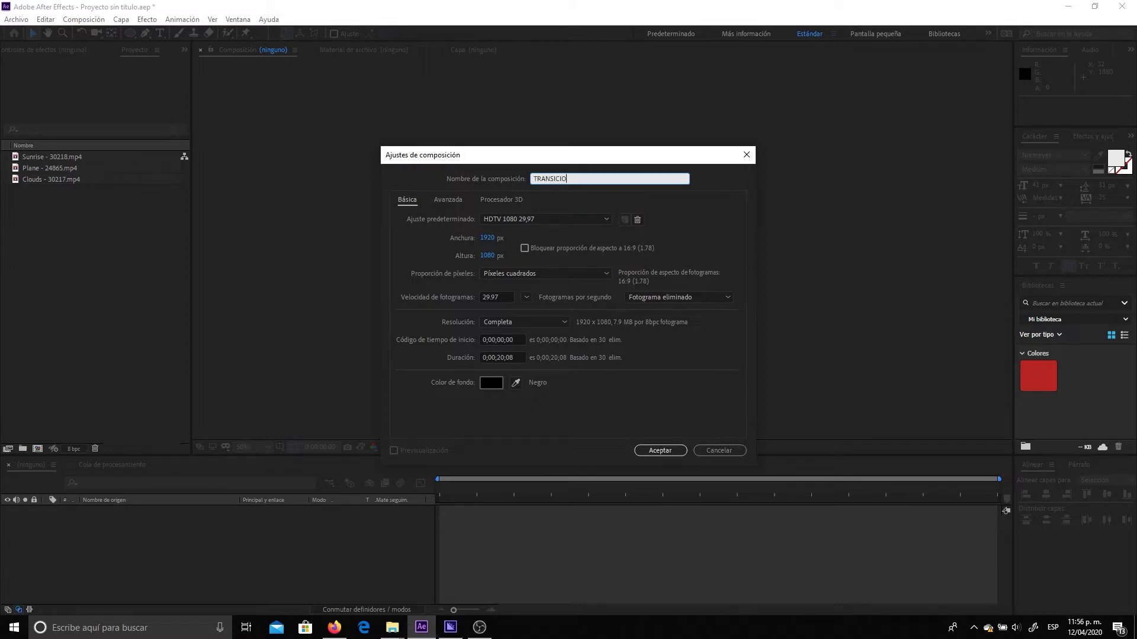
pyautogui.click(662, 451)
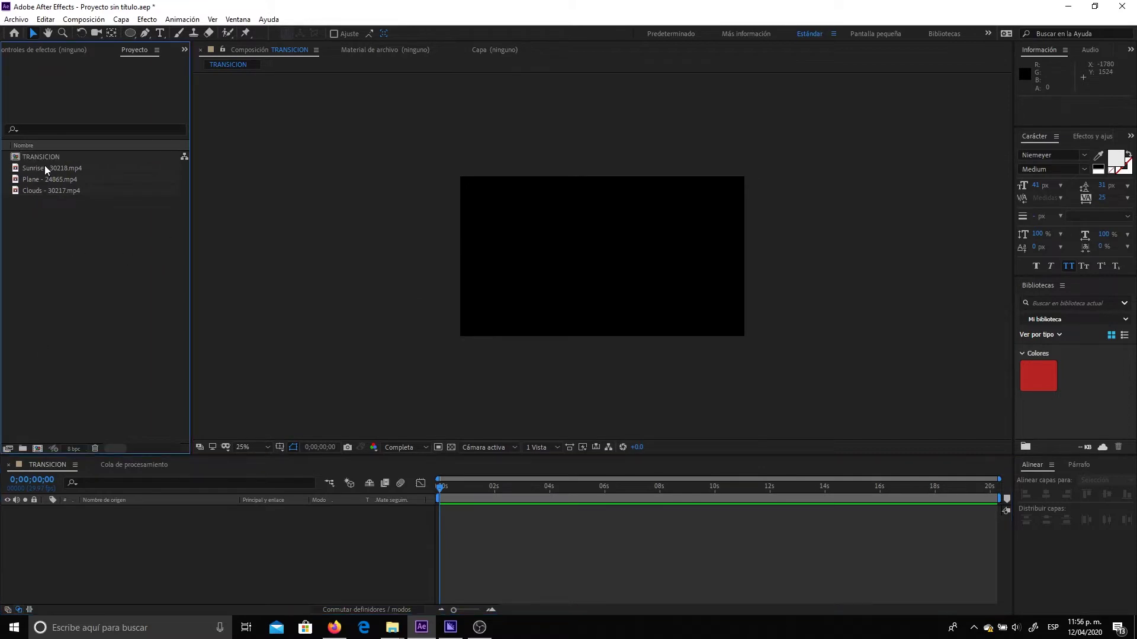
pyautogui.click(48, 168)
# Step: Add Sunrise - 30218.mp4 to the timeline and set a Position keyframe (960, 540) at 1 second
pyautogui.moveTo(63, 172); pyautogui.dragTo(291, 557)
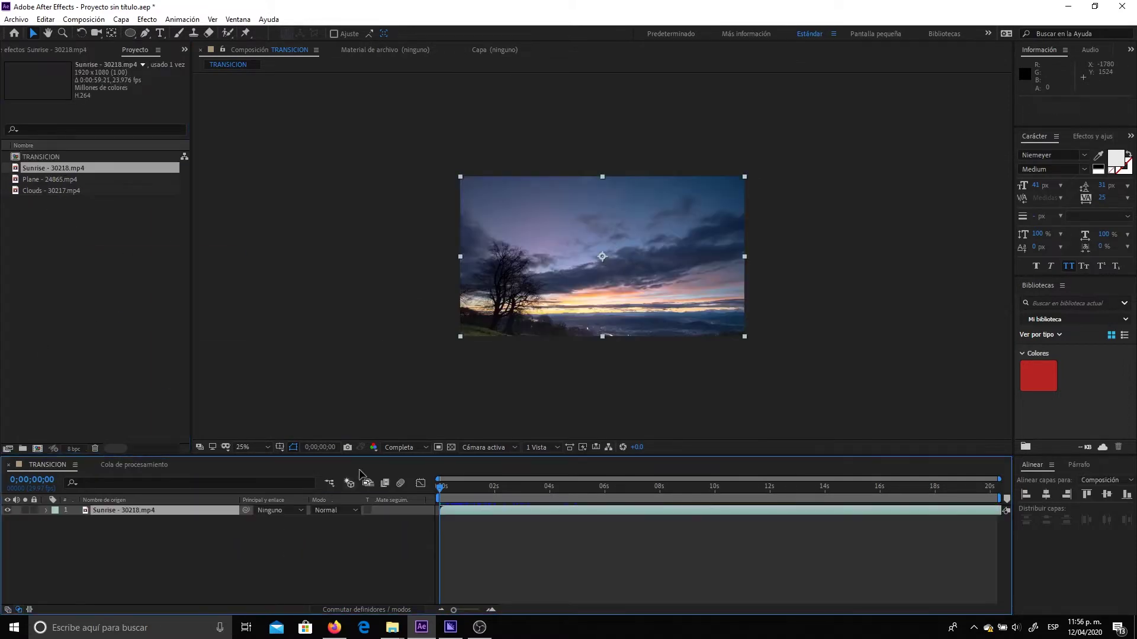
pyautogui.click(644, 491)
pyautogui.press('capslock')
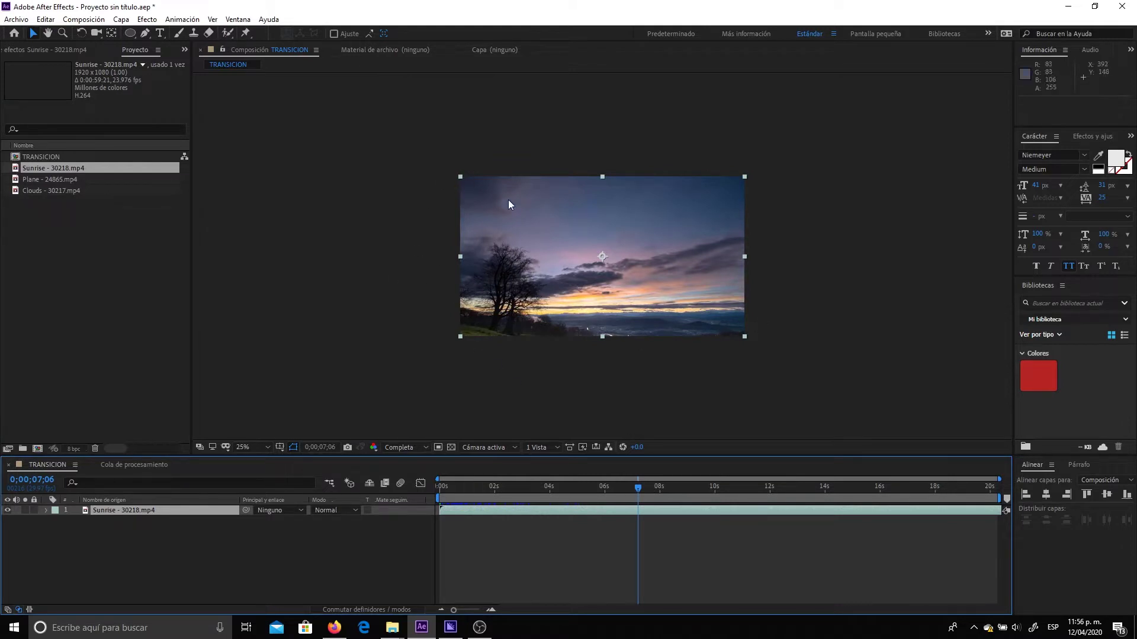
pyautogui.moveTo(501, 496); pyautogui.dragTo(498, 513)
pyautogui.moveTo(454, 611); pyautogui.dragTo(467, 611)
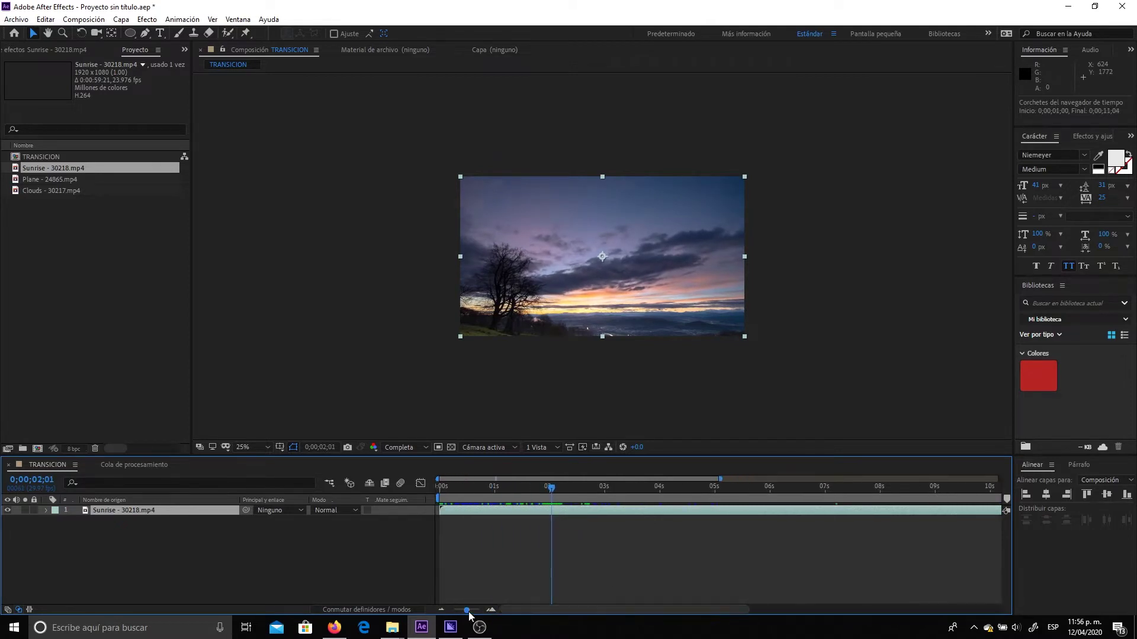
pyautogui.moveTo(526, 498); pyautogui.dragTo(497, 508)
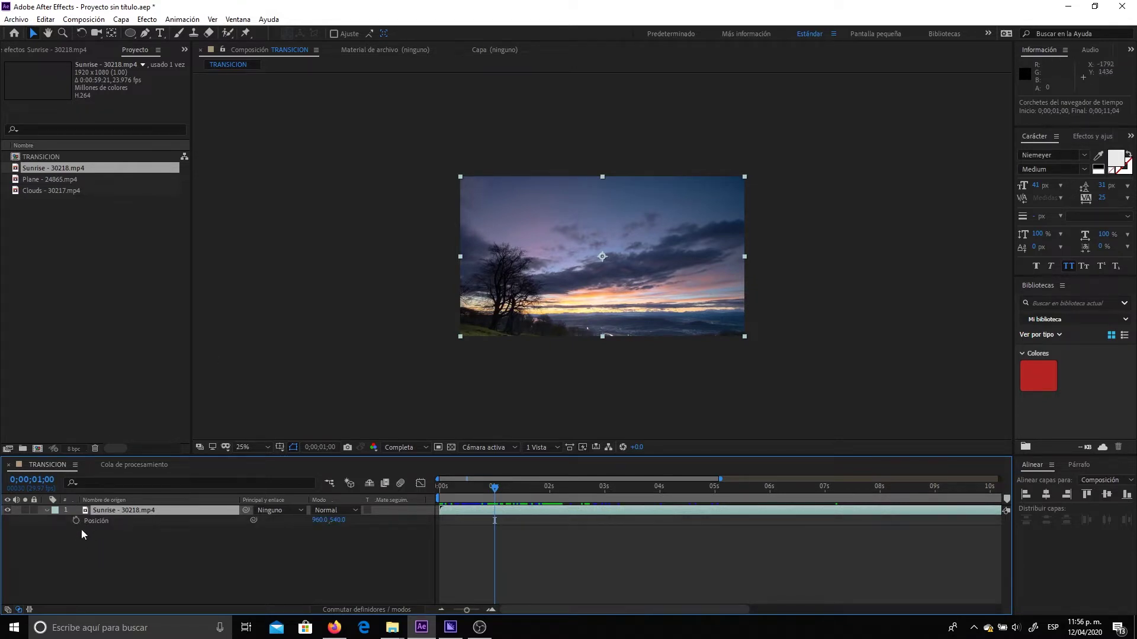
pyautogui.click(76, 521)
# Step: At 2 seconds, slide Sunrise left to Position -960, 540, checking the frame edge up close
pyautogui.moveTo(527, 500); pyautogui.dragTo(550, 501)
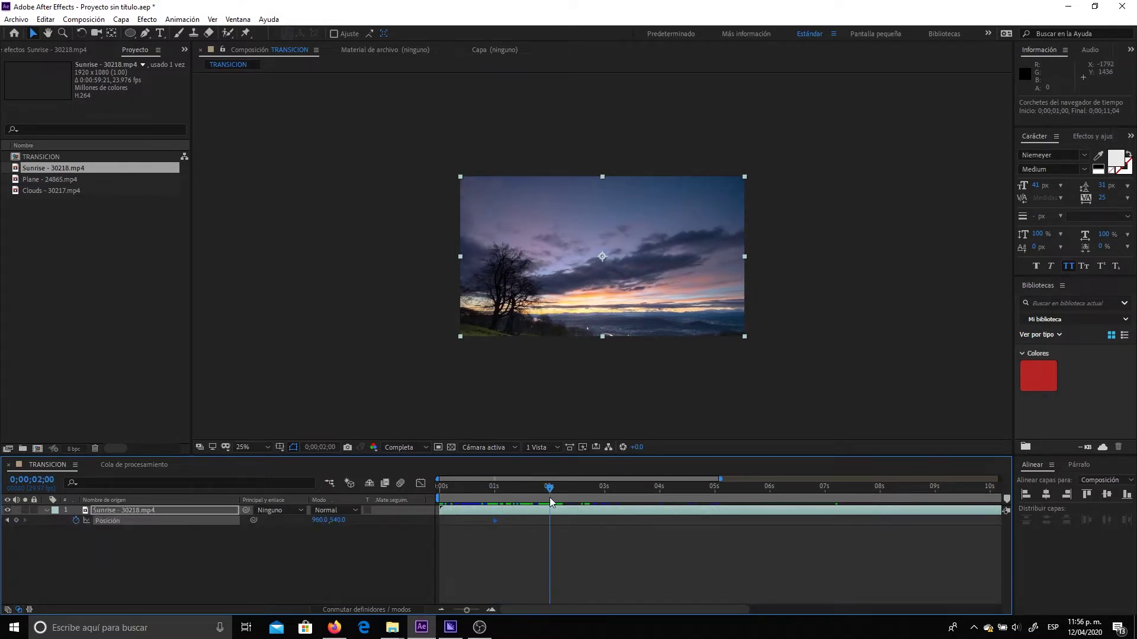
pyautogui.moveTo(680, 322); pyautogui.dragTo(425, 329)
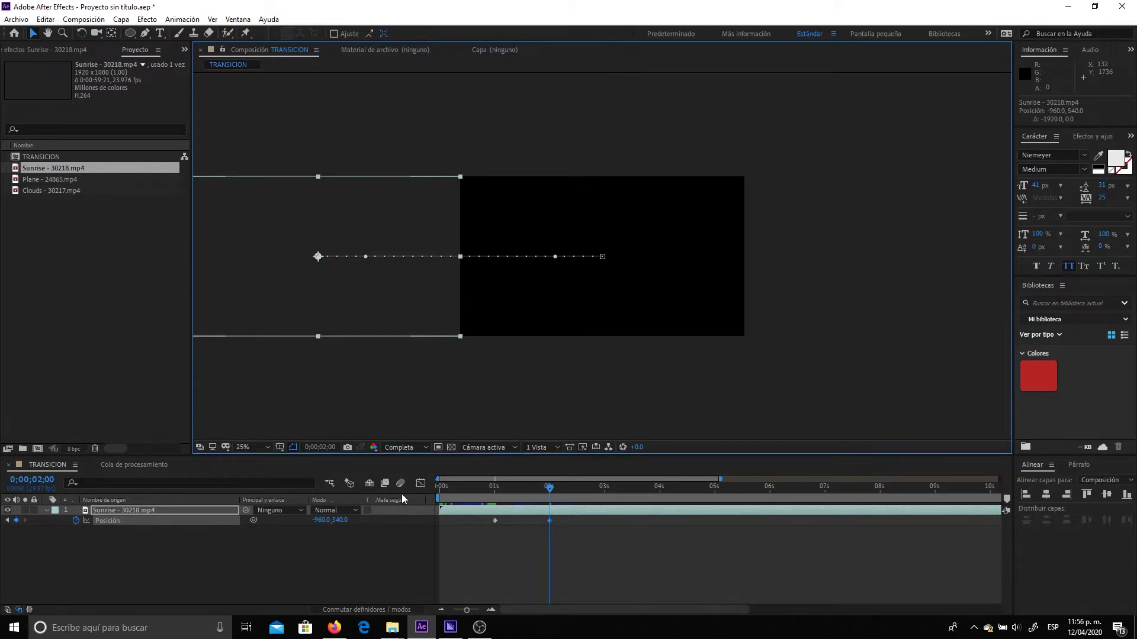
pyautogui.press('.')
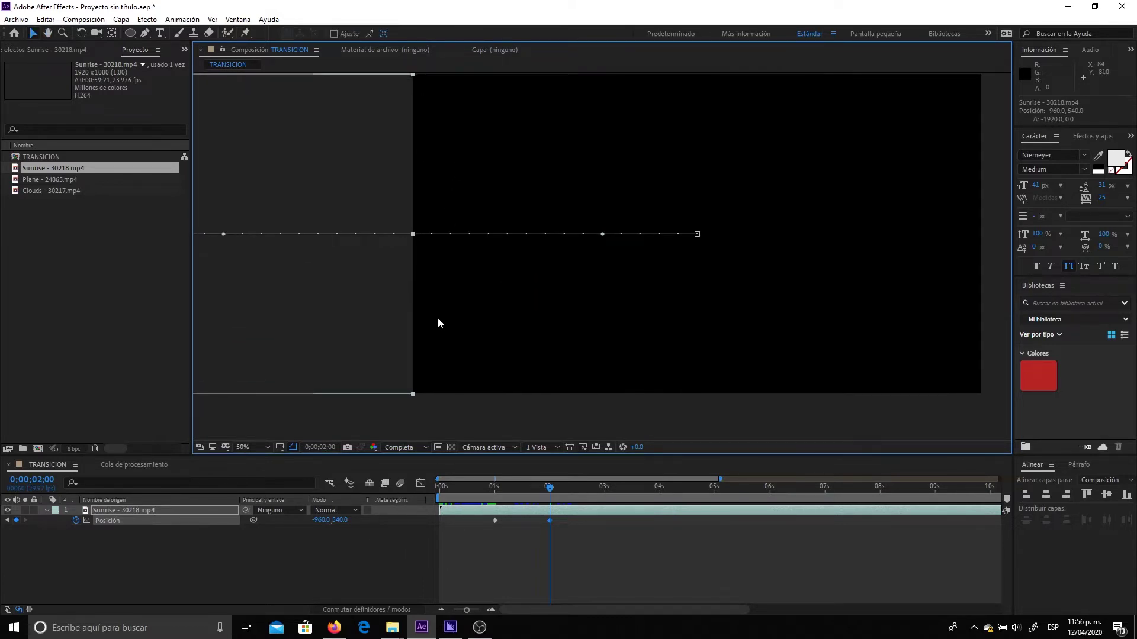
pyautogui.moveTo(436, 326); pyautogui.dragTo(428, 329)
pyautogui.press('.')
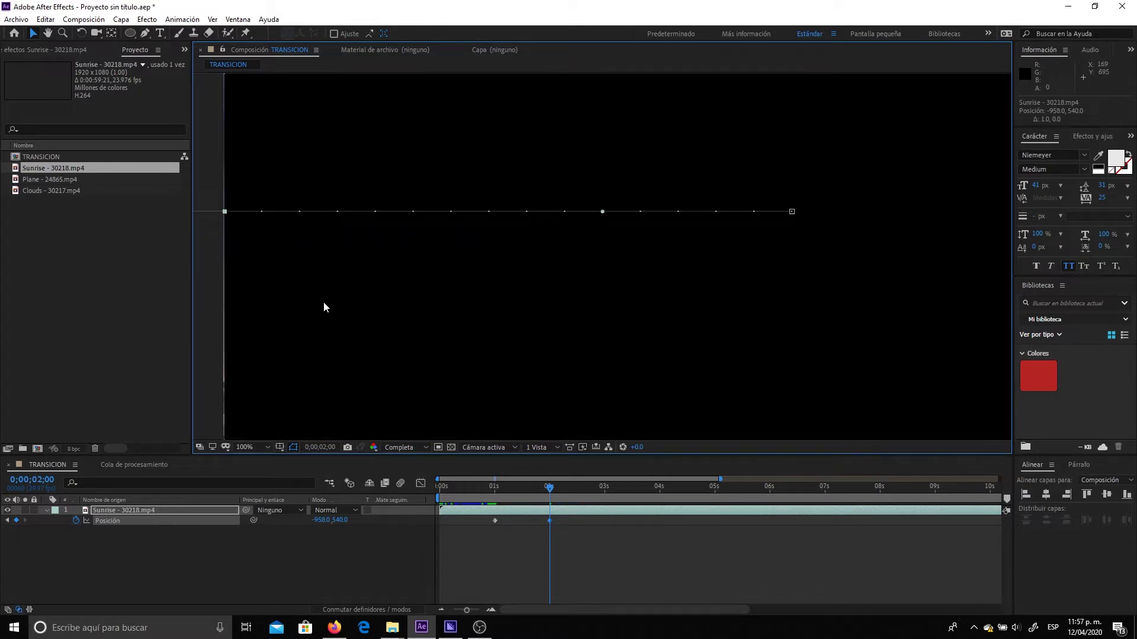
pyautogui.moveTo(323, 277); pyautogui.dragTo(516, 279)
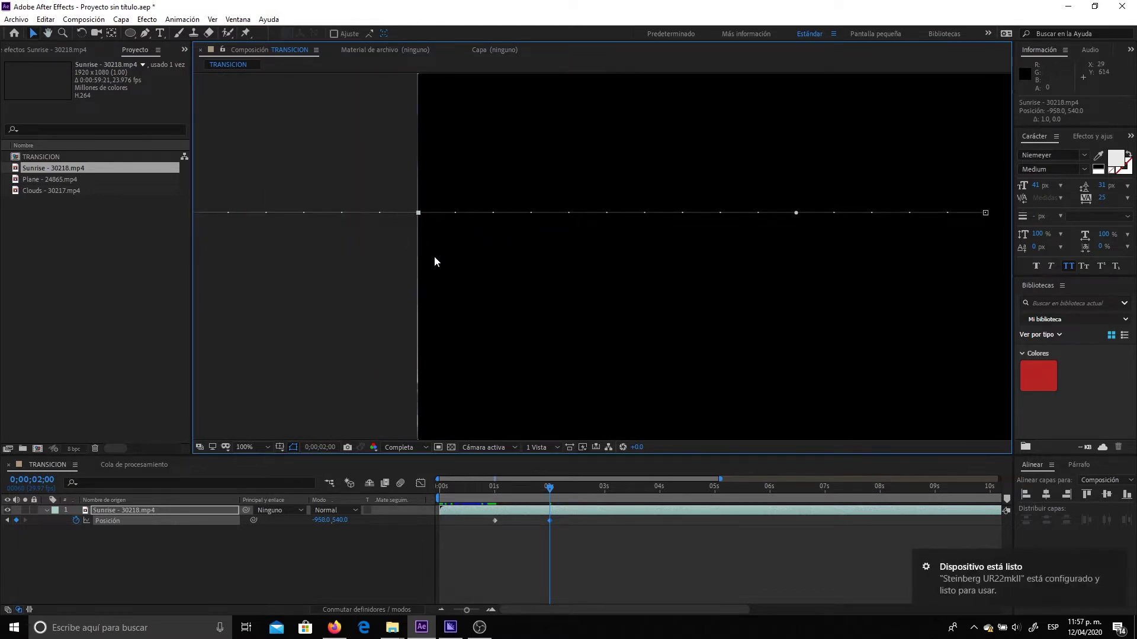
pyautogui.press('Left')
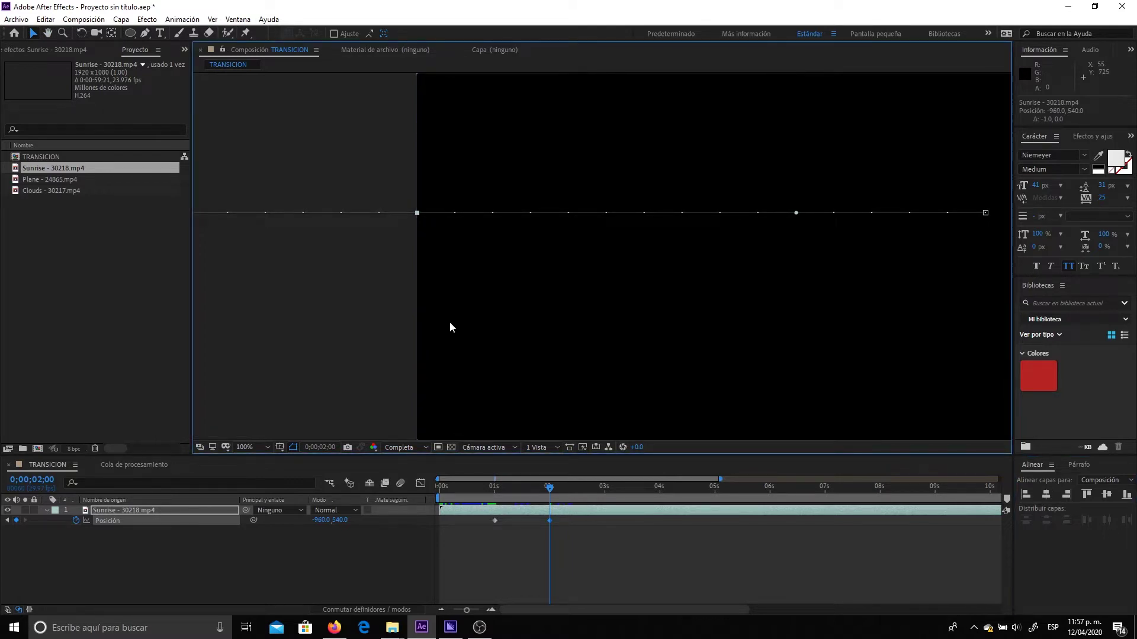
pyautogui.press('.')
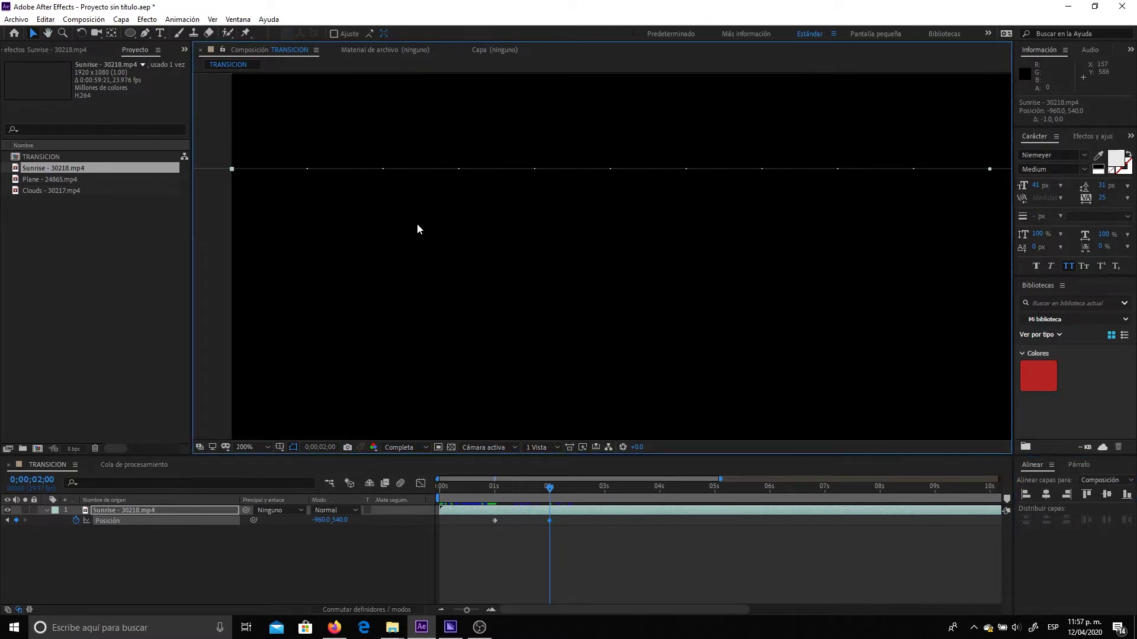
pyautogui.moveTo(223, 238); pyautogui.dragTo(448, 255)
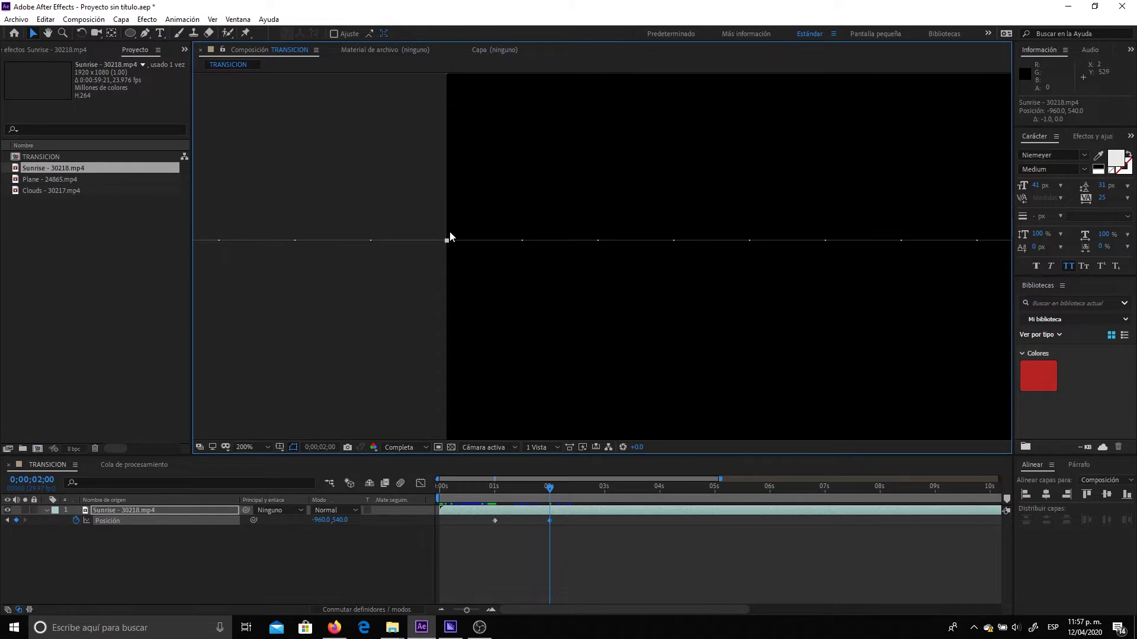
# Step: Zoom back out, preview the slide, and select both Position keyframes
pyautogui.press(',')
pyautogui.press(',')
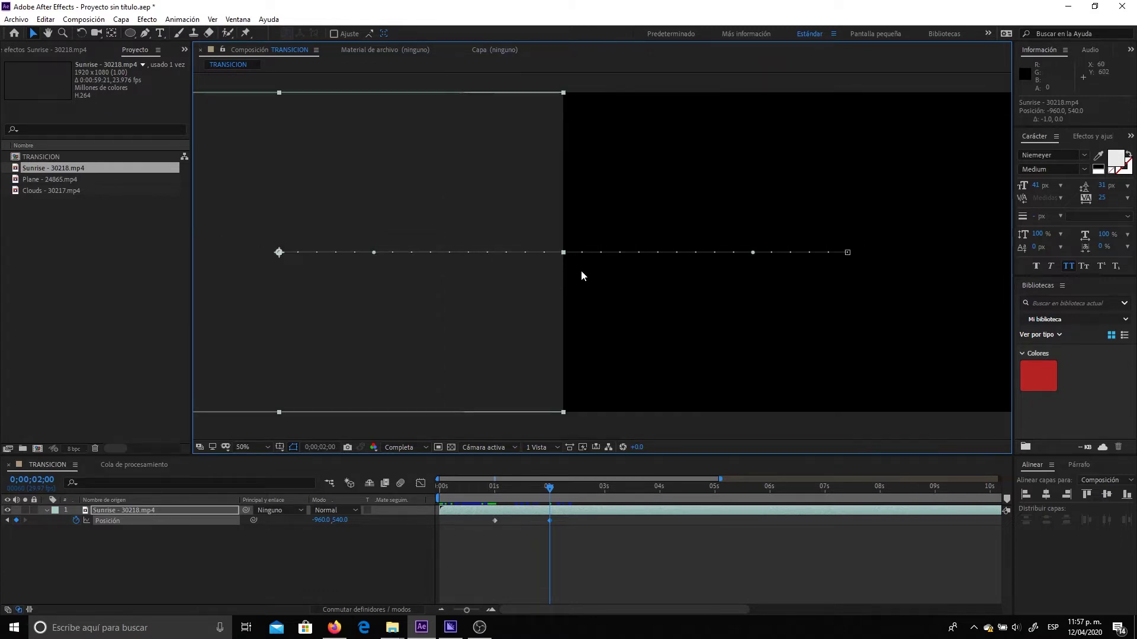
pyautogui.moveTo(641, 279); pyautogui.dragTo(421, 297)
pyautogui.press(',')
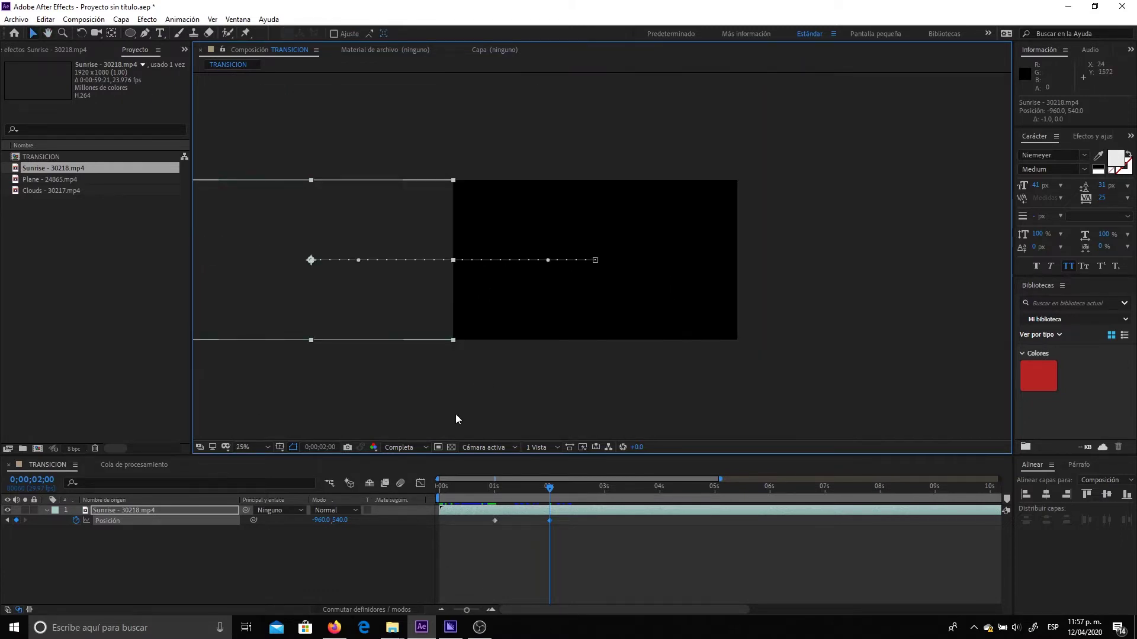
pyautogui.press('space')
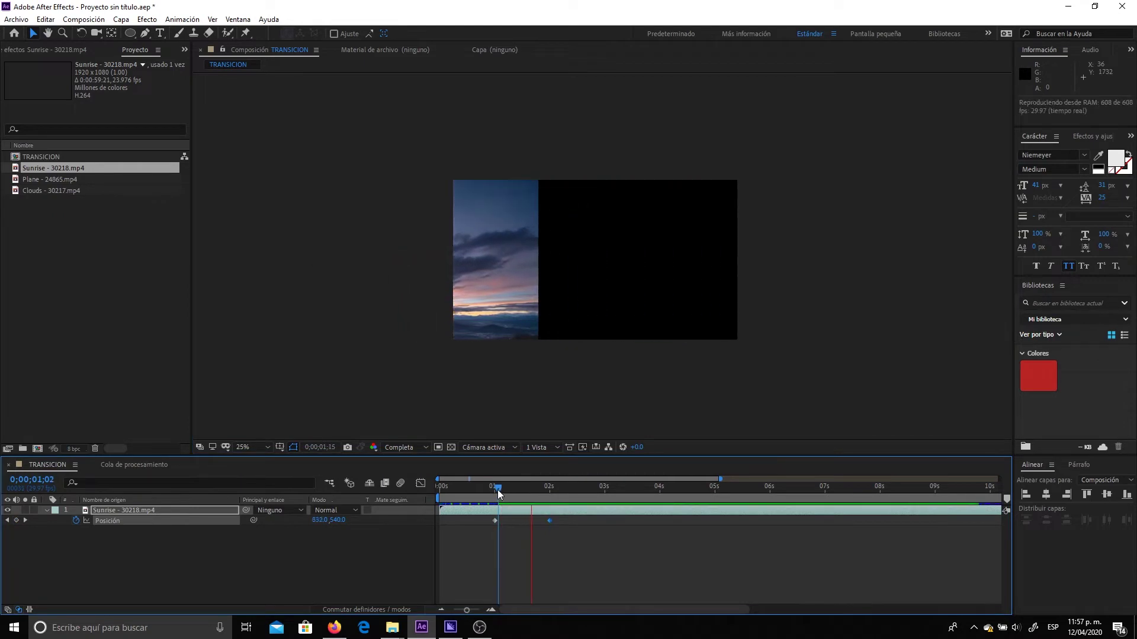
pyautogui.press('space')
pyautogui.moveTo(567, 526); pyautogui.dragTo(459, 536)
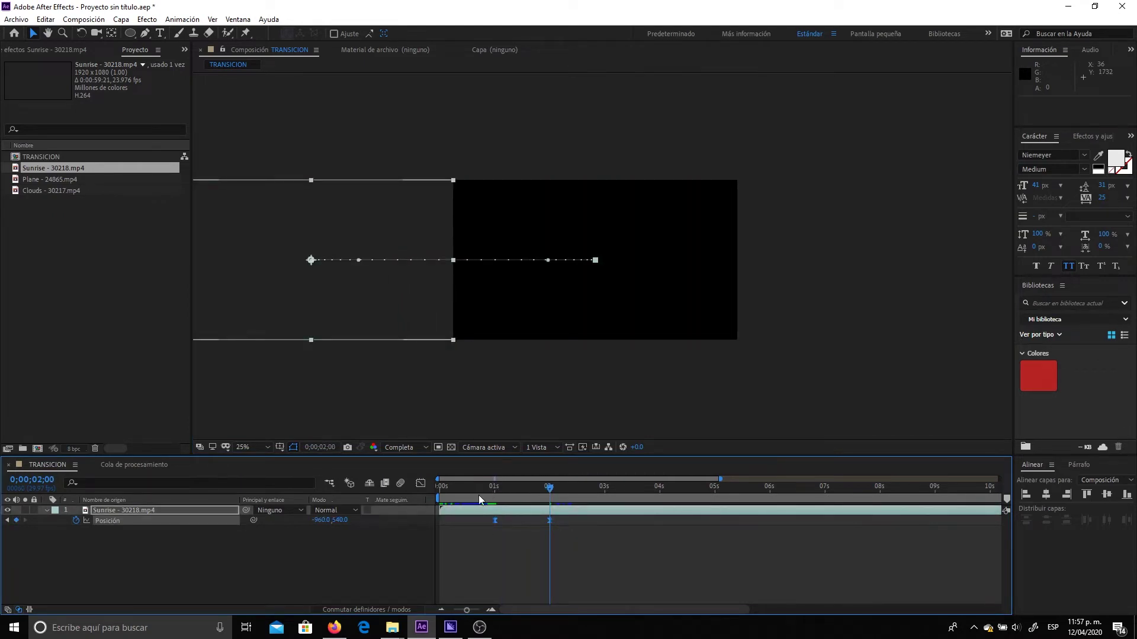
# Step: Ease the Sunrise Position keyframes' speed curve in the Graph Editor
pyautogui.click(421, 483)
pyautogui.moveTo(539, 582); pyautogui.dragTo(492, 501)
pyautogui.click(420, 483)
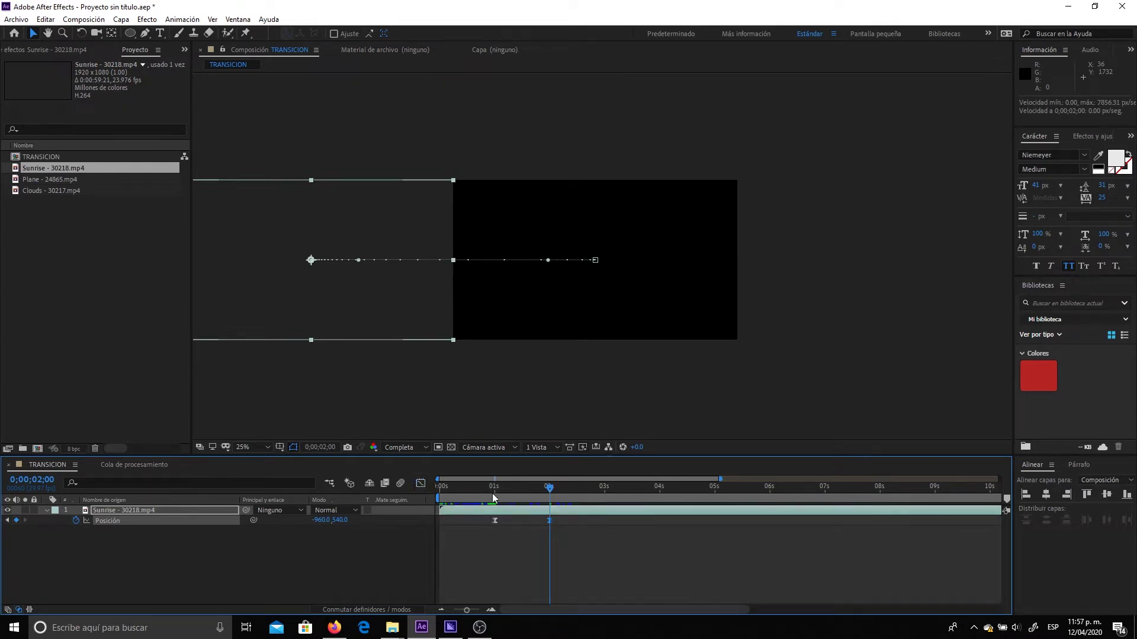
# Step: Preview the eased slide from 1 second, then add Plane - 24865.mp4 above Sunrise
pyautogui.click(493, 502)
pyautogui.press('space')
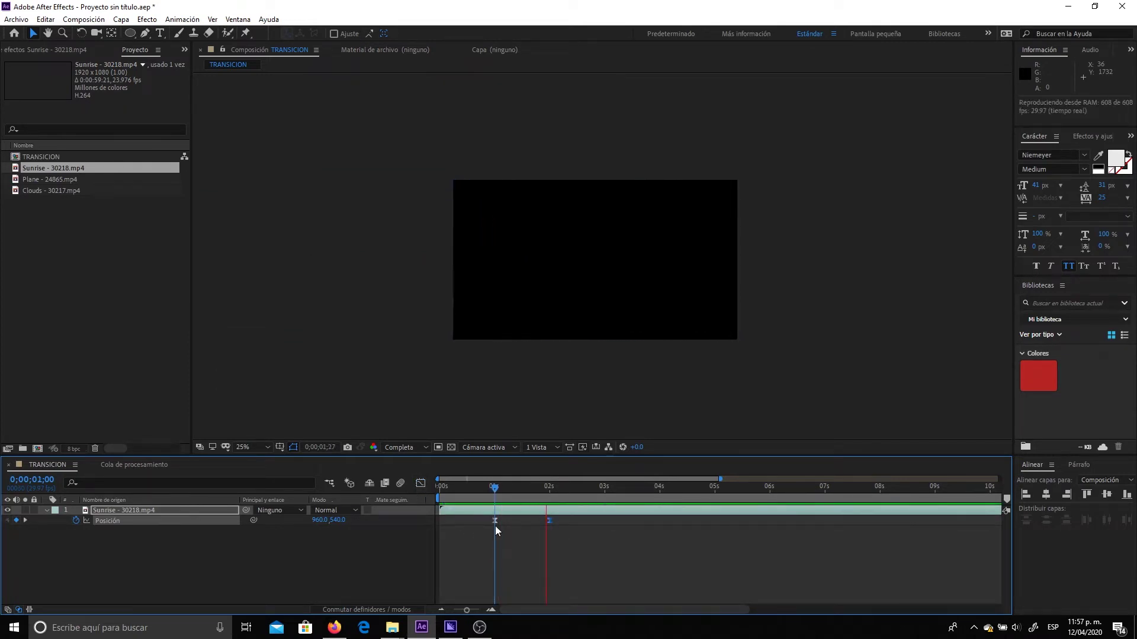
pyautogui.press('space')
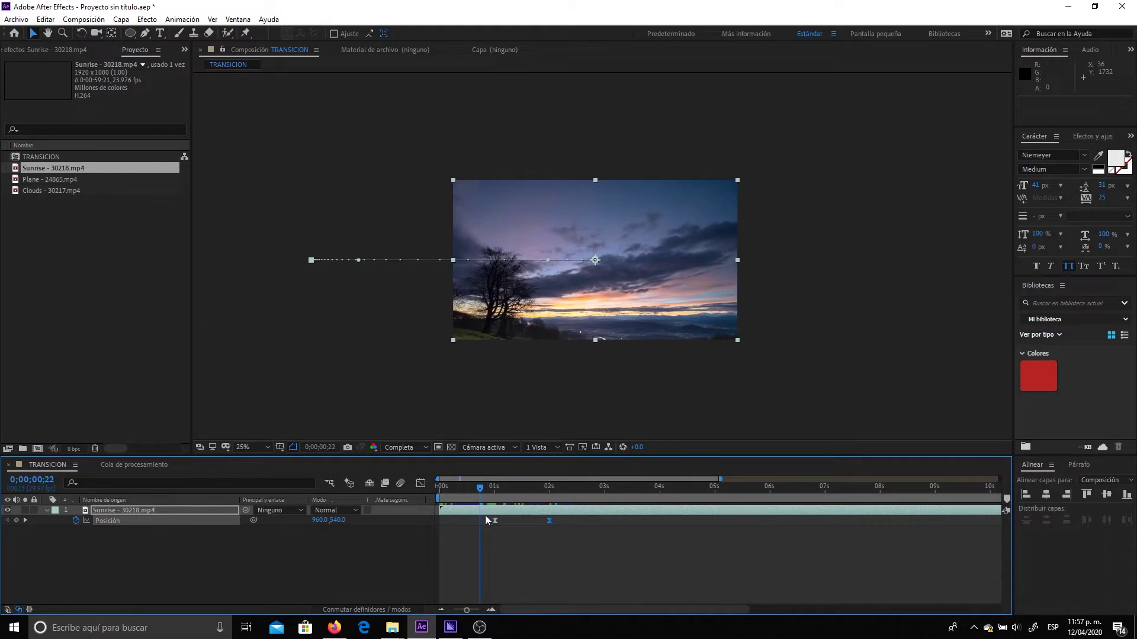
pyautogui.moveTo(45, 179)
pyautogui.mouseDown()
pyautogui.moveTo(168, 514)
pyautogui.moveTo(193, 521)
pyautogui.mouseUp()
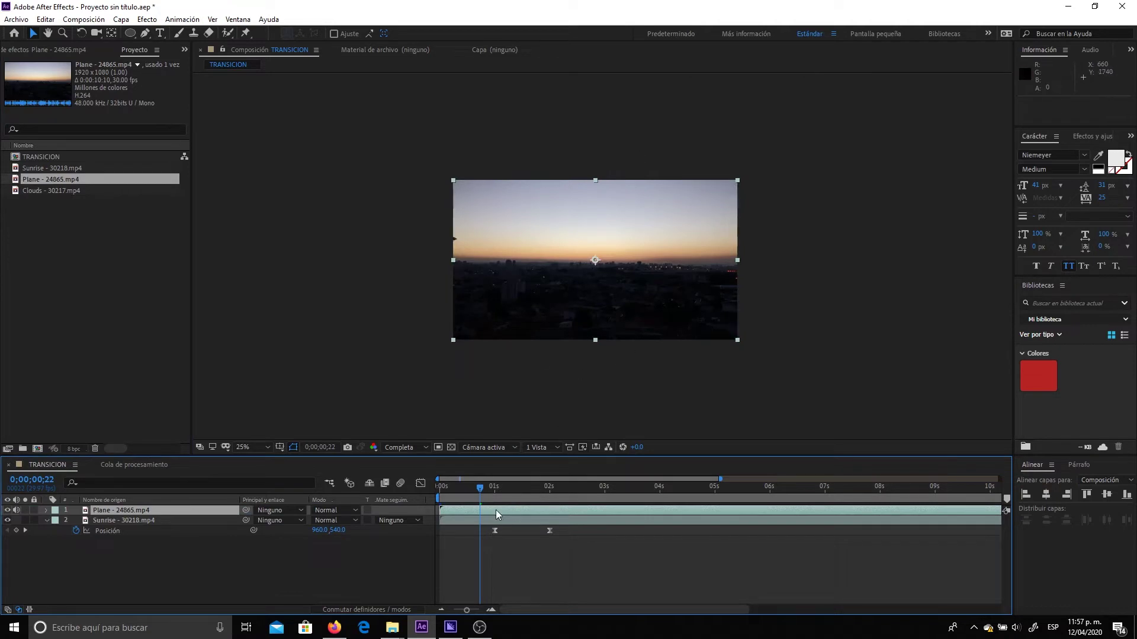
# Step: Start the Plane layer at 1 second, preview it, and parent Plane to the Sunrise layer
pyautogui.moveTo(495, 509); pyautogui.dragTo(538, 509)
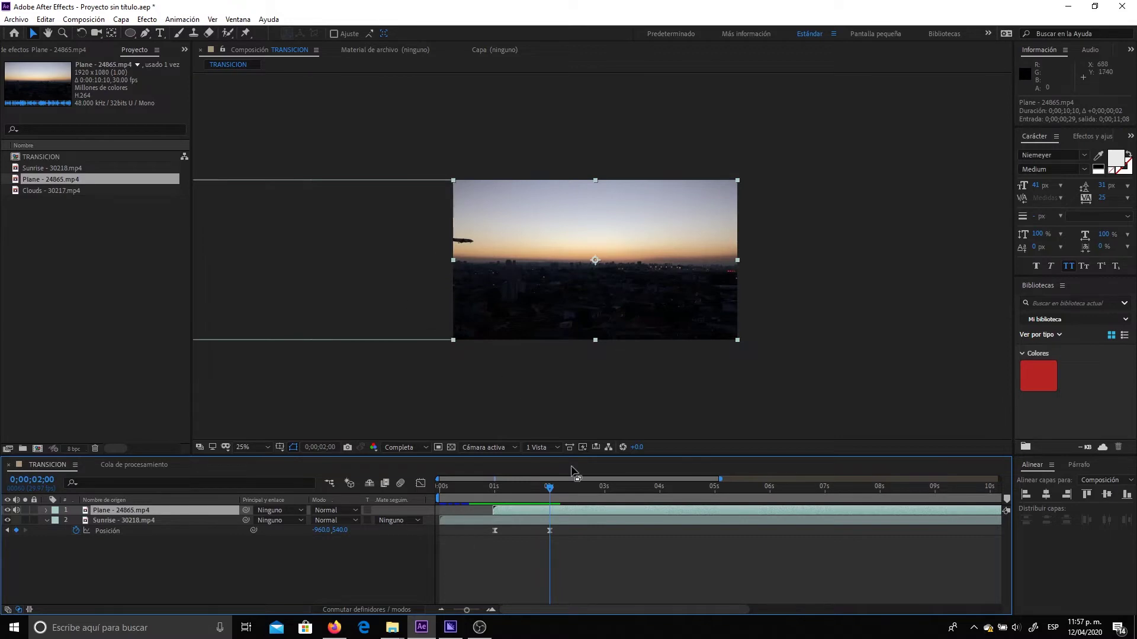
pyautogui.click(590, 547)
pyautogui.press('space')
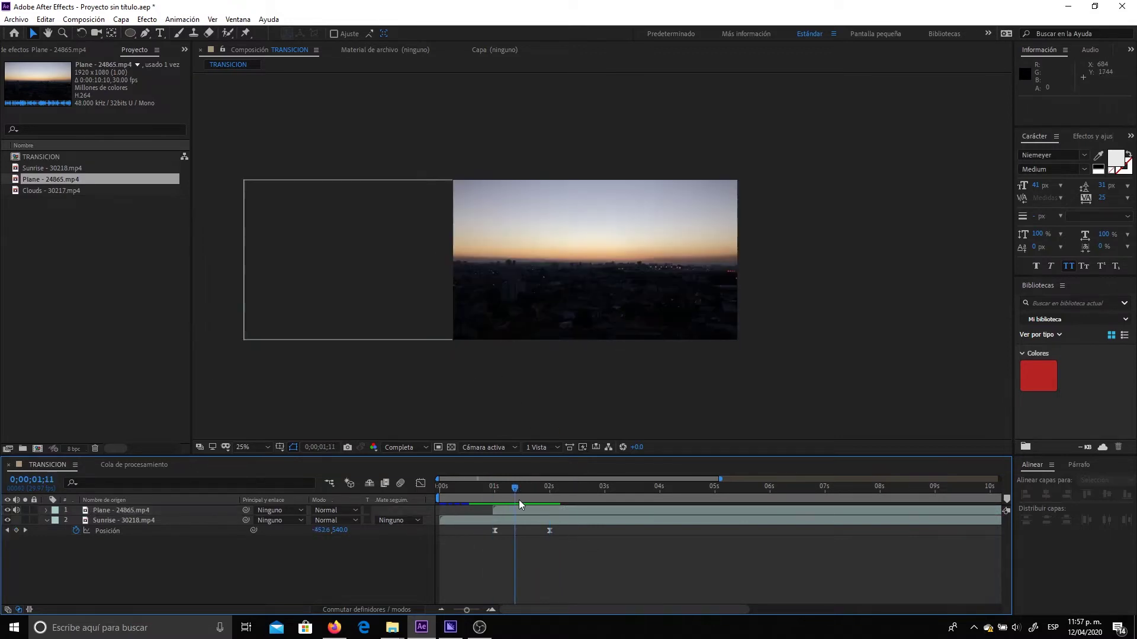
pyautogui.click(573, 511)
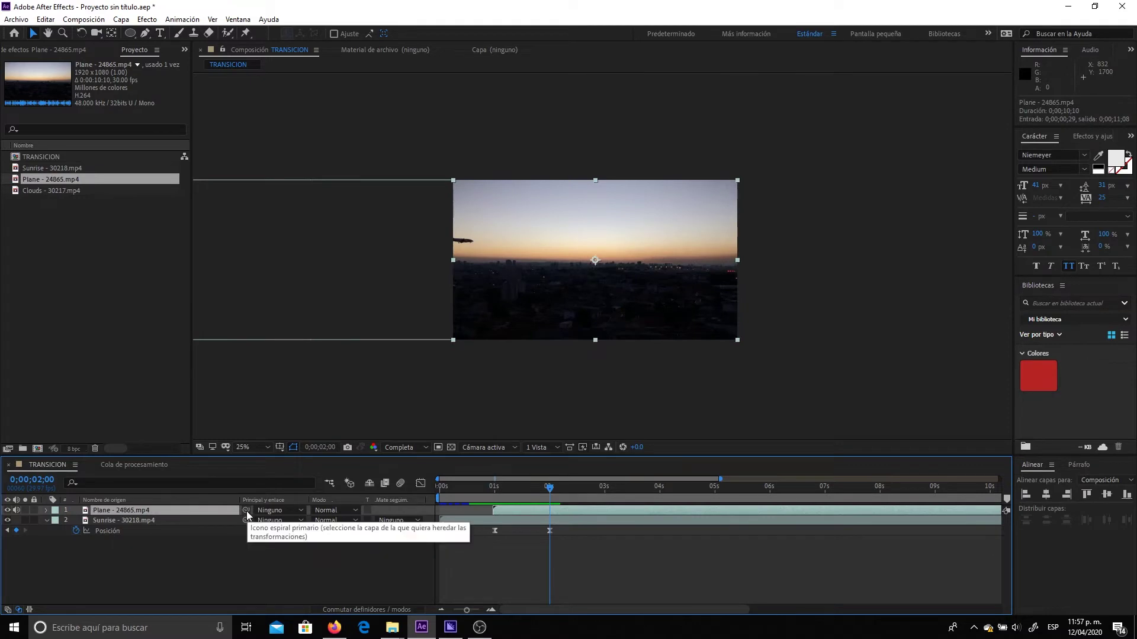
pyautogui.moveTo(181, 512); pyautogui.dragTo(148, 529)
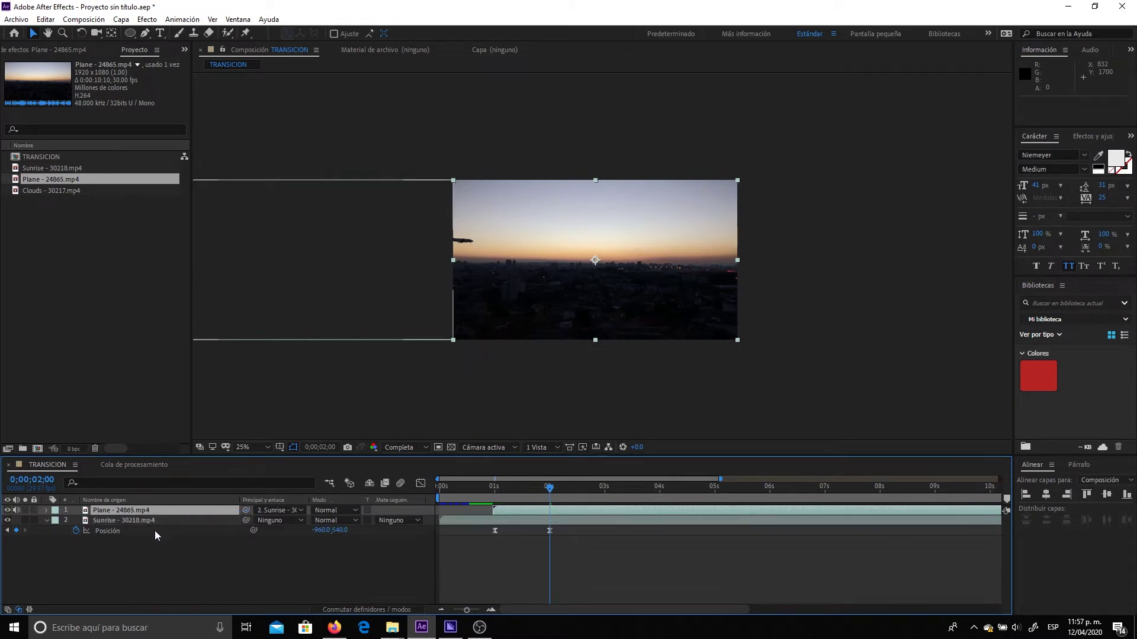
# Step: Preview the Sunrise-to-Plane push transition, then select the Plane layer at 2 seconds
pyautogui.moveTo(546, 494); pyautogui.dragTo(470, 497)
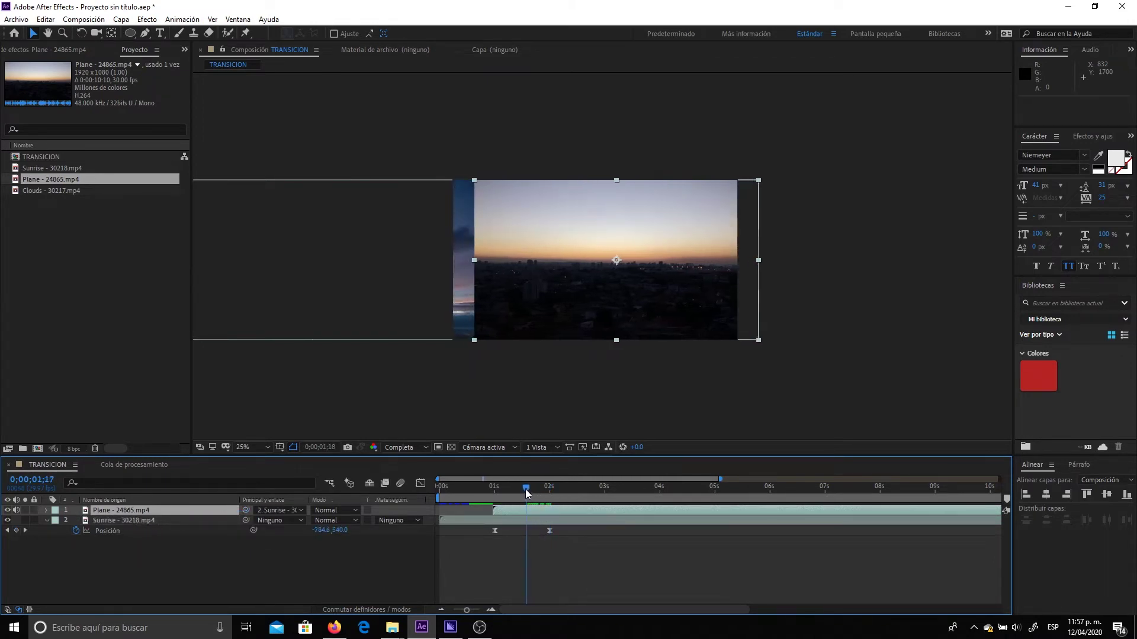
pyautogui.press('space')
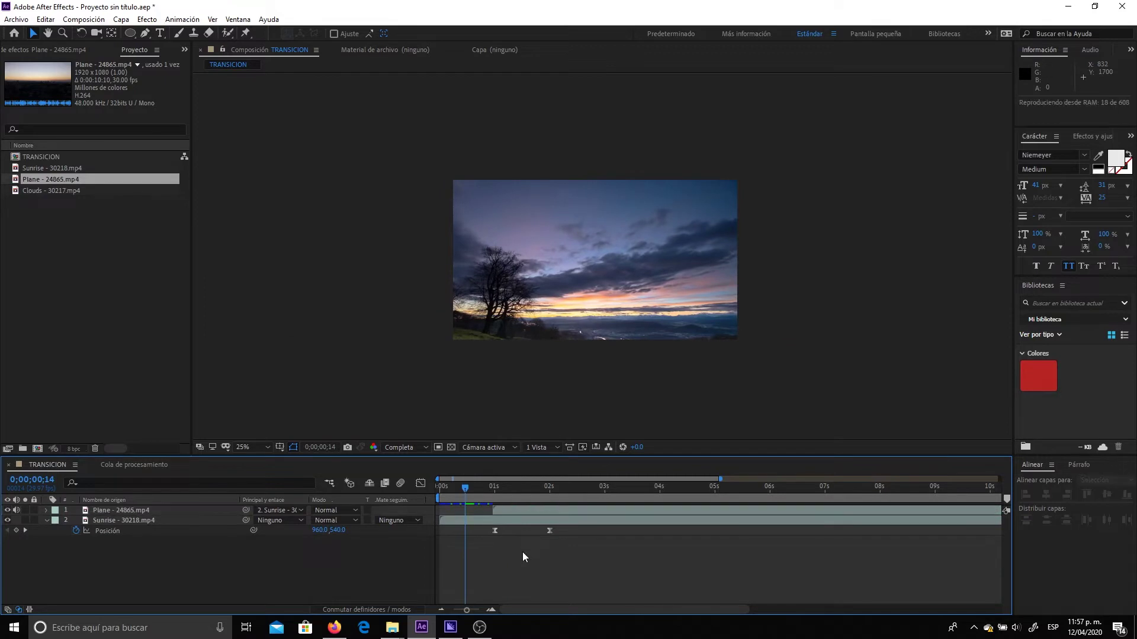
pyautogui.click(477, 489)
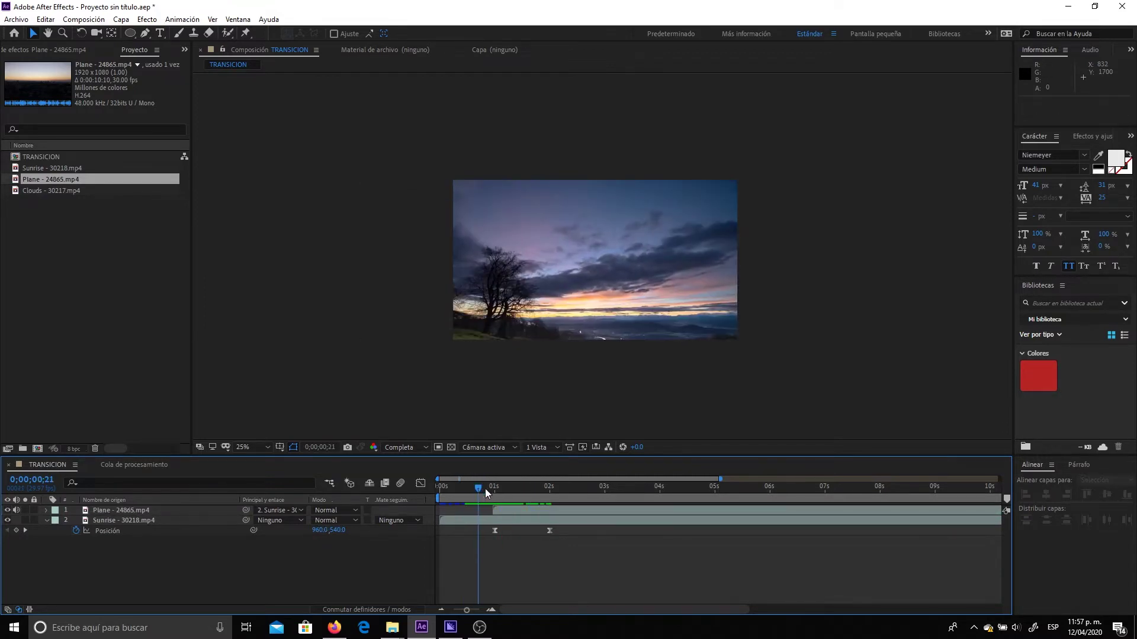
pyautogui.press('space')
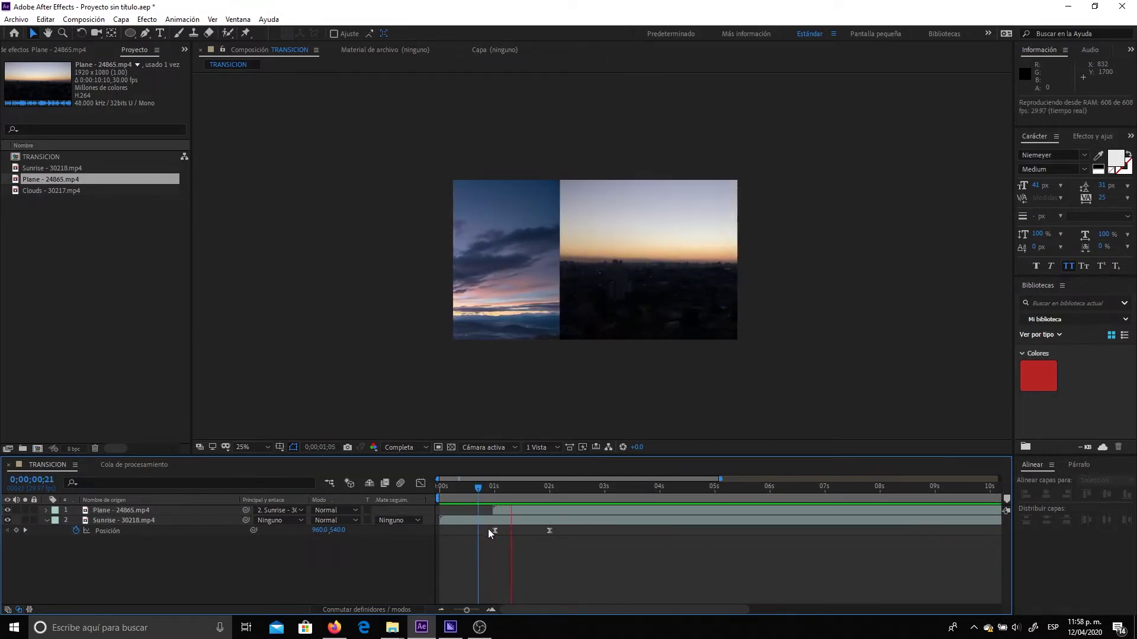
pyautogui.press('space')
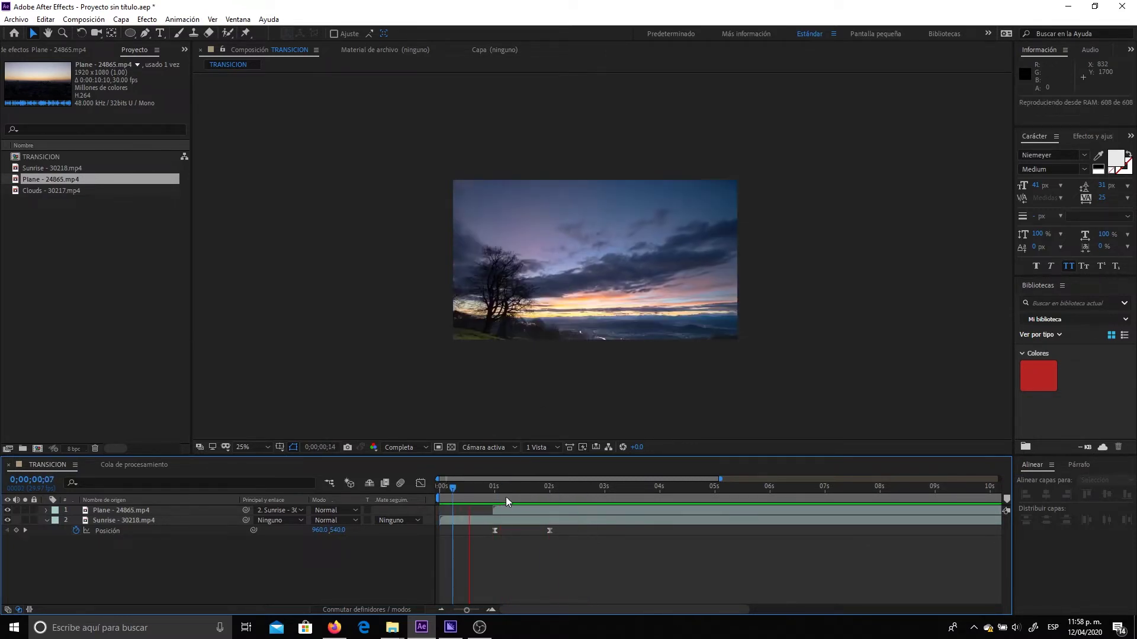
pyautogui.moveTo(506, 501); pyautogui.dragTo(551, 502)
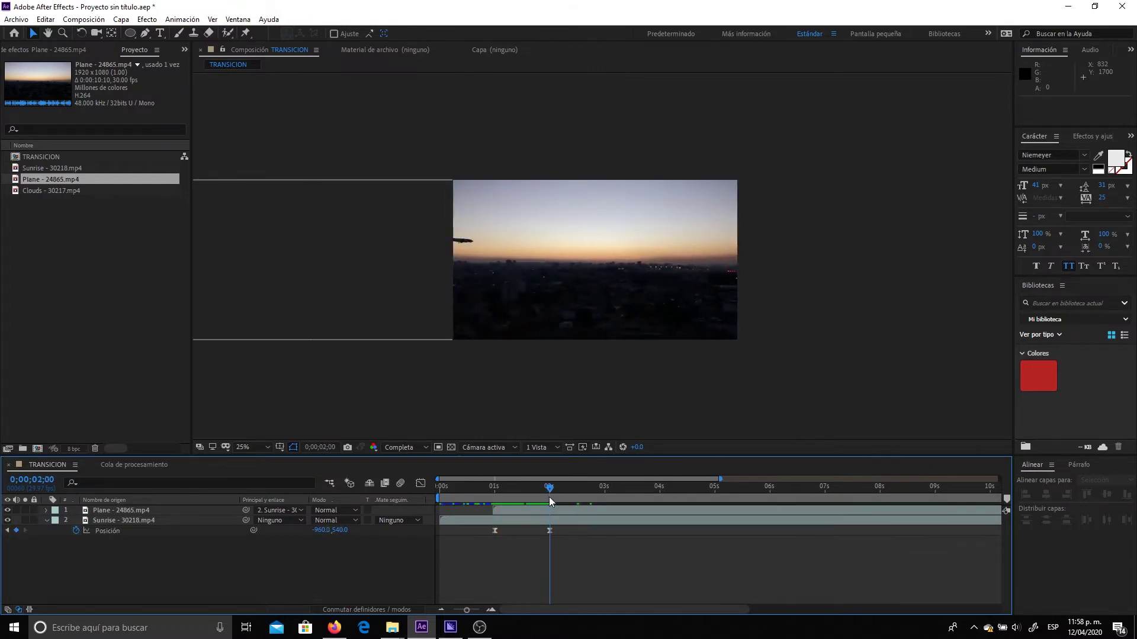
pyautogui.click(579, 513)
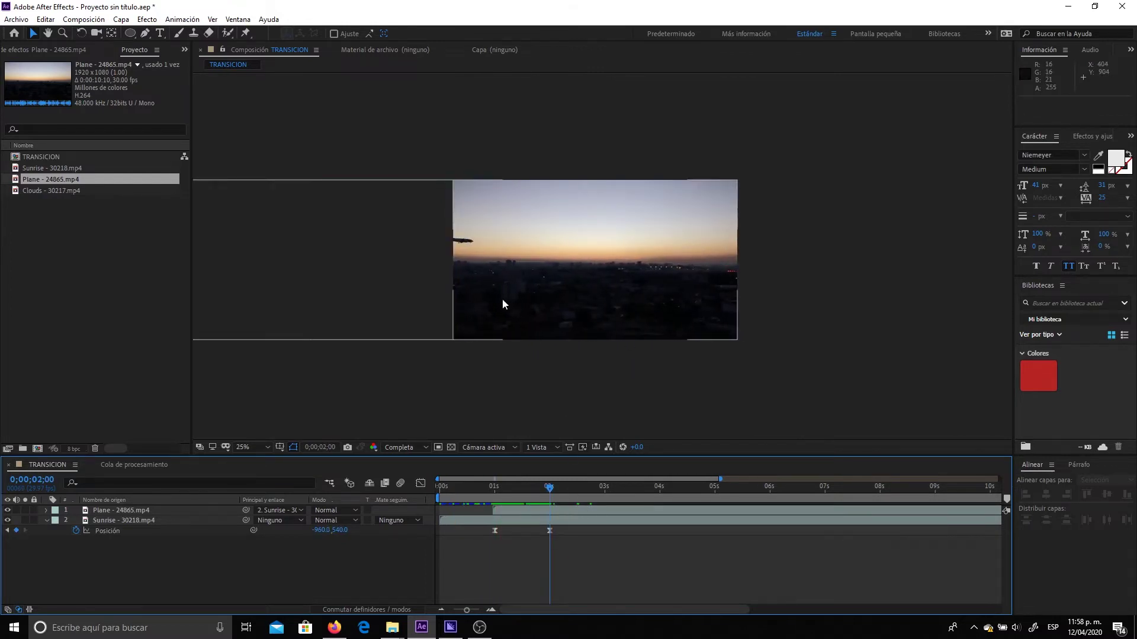
# Step: Keyframe Plane's Position at 3 seconds, then at 4 seconds move it up out of frame to (2880, -538)
pyautogui.click(553, 510)
pyautogui.moveTo(549, 488)
pyautogui.mouseDown()
pyautogui.moveTo(628, 494)
pyautogui.moveTo(606, 504)
pyautogui.mouseUp()
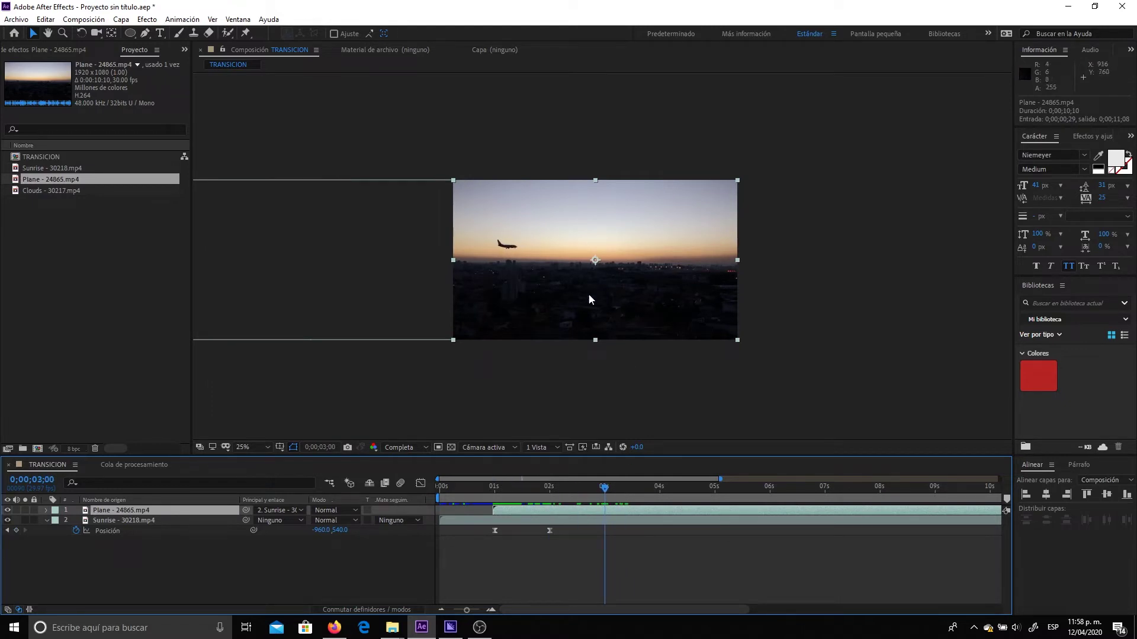
pyautogui.press('p')
pyautogui.click(76, 521)
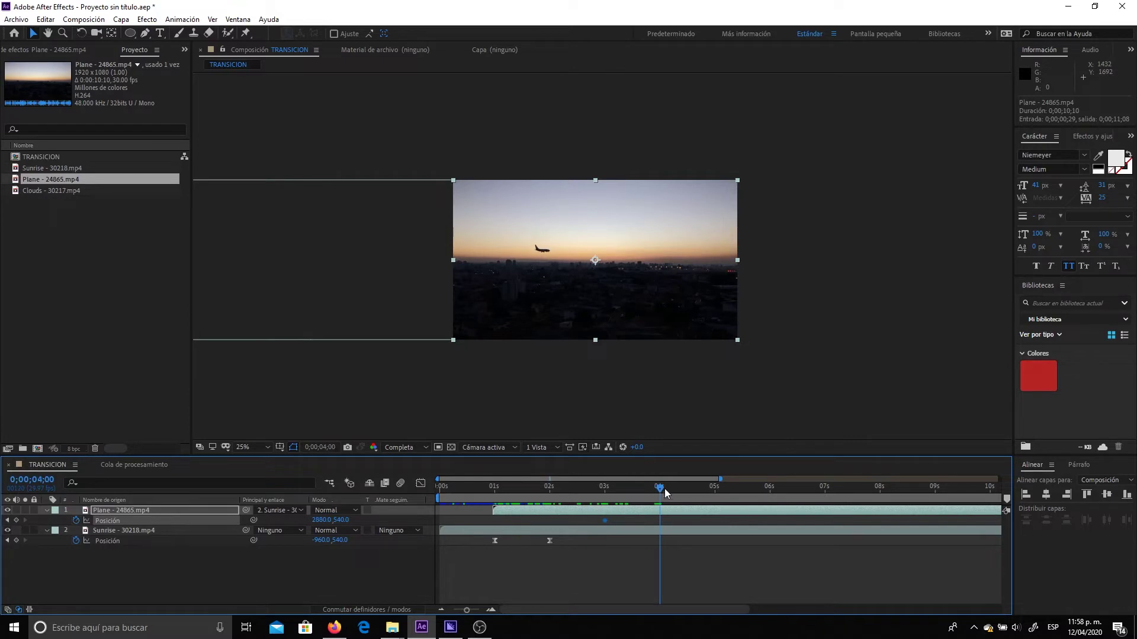
pyautogui.press('.')
pyautogui.press('.')
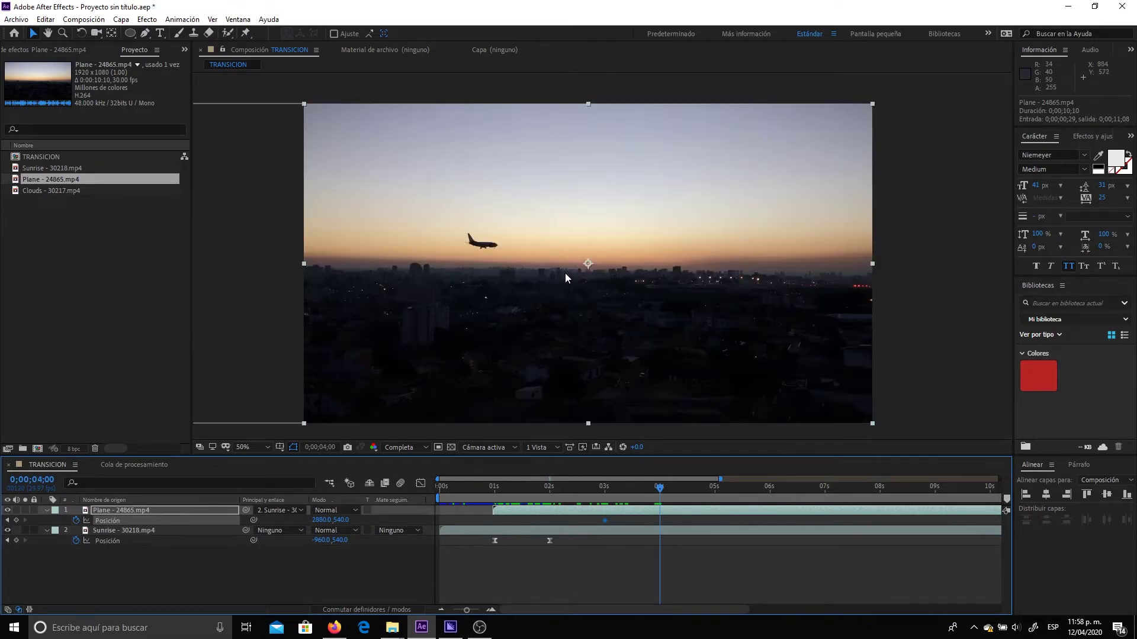
pyautogui.moveTo(629, 387); pyautogui.dragTo(617, 70)
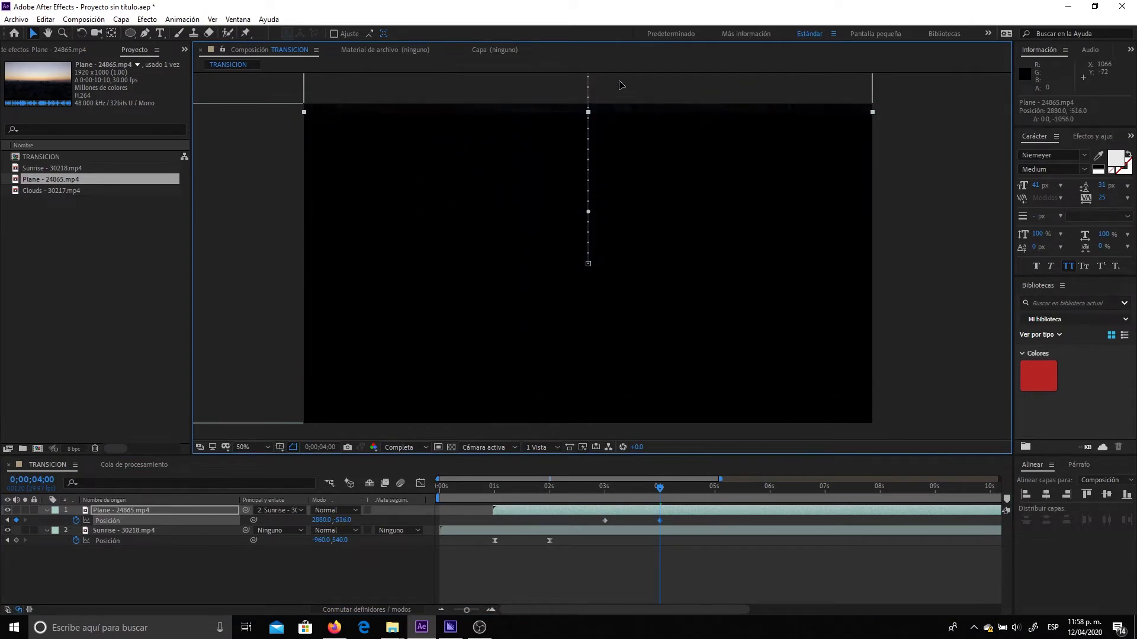
pyautogui.press('.')
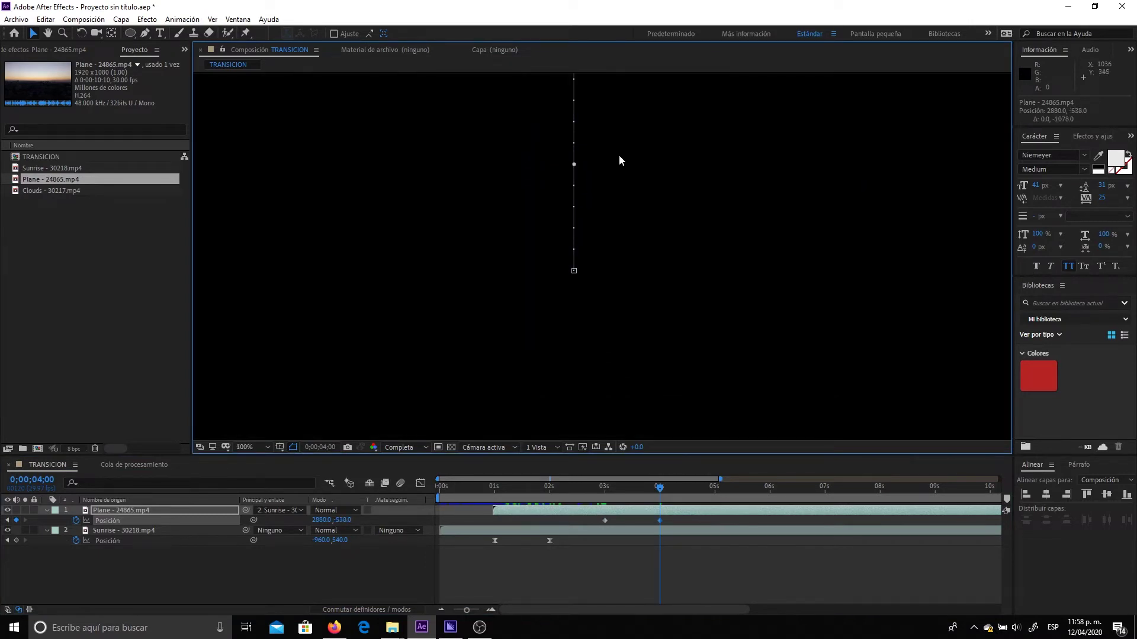
pyautogui.scroll(3, 634, 269)
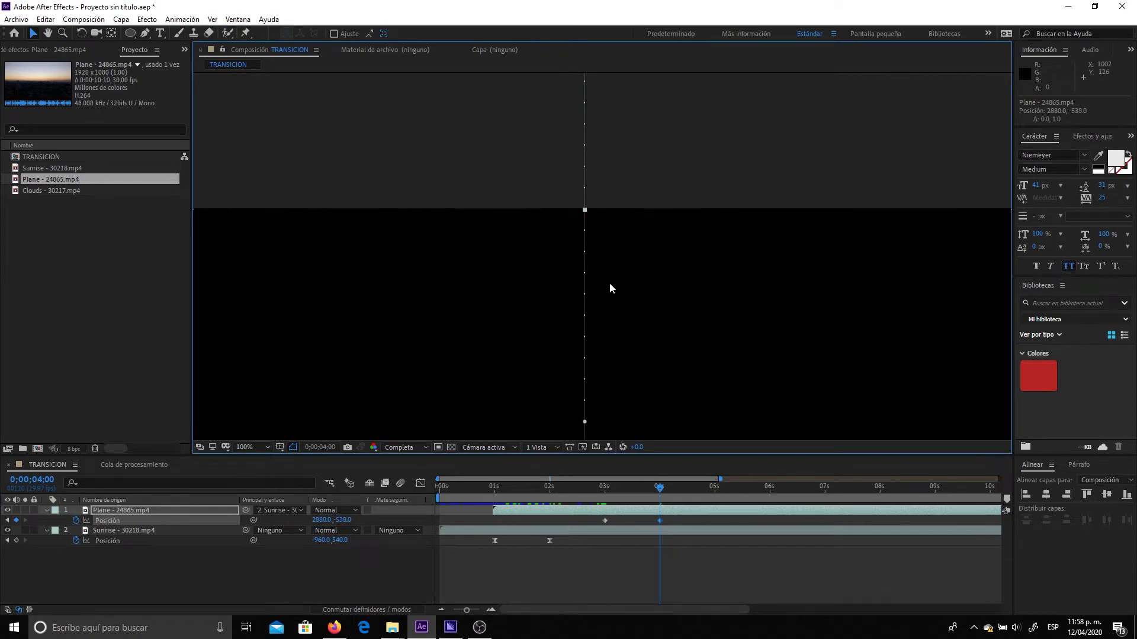
pyautogui.scroll(-2, 610, 284)
pyautogui.scroll(-2, 617, 282)
pyautogui.moveTo(642, 309); pyautogui.dragTo(638, 261)
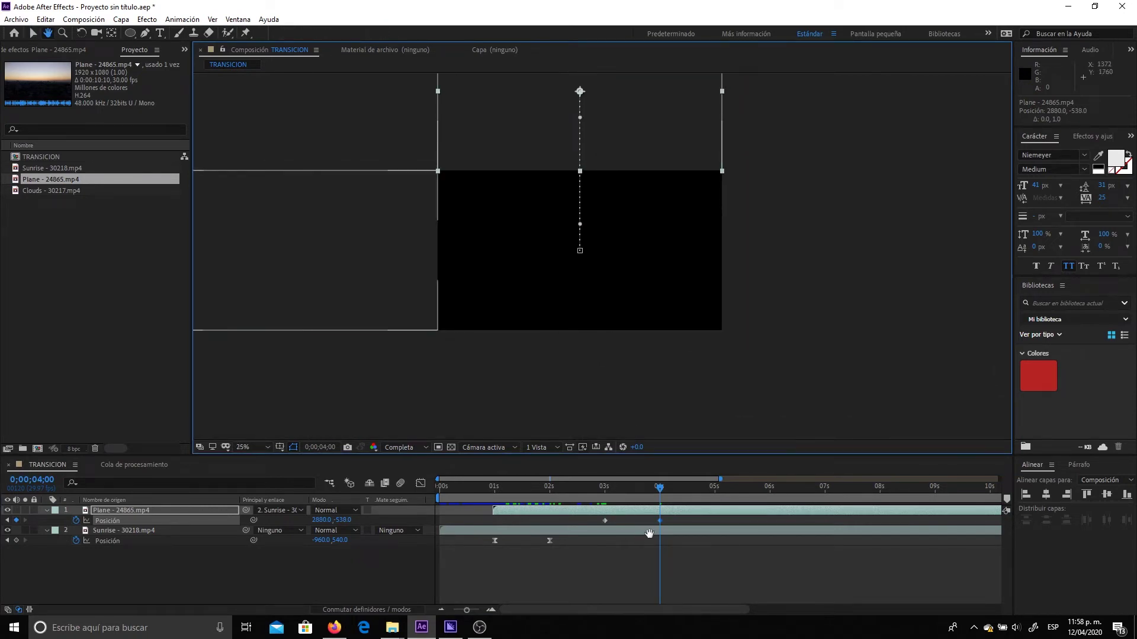
pyautogui.moveTo(660, 487); pyautogui.dragTo(585, 486)
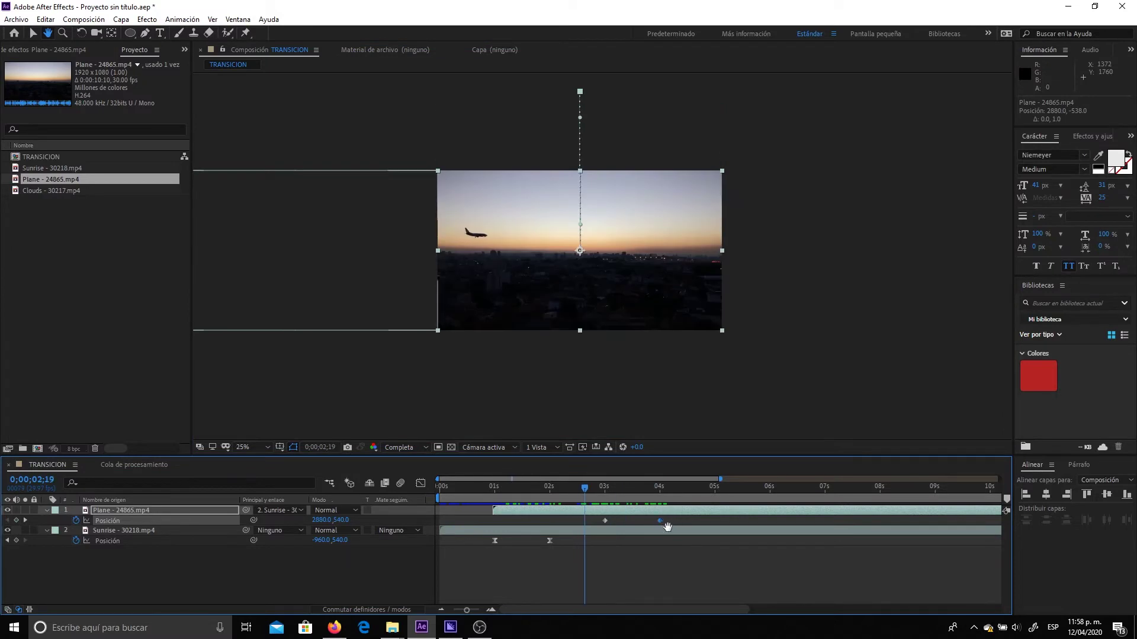
pyautogui.moveTo(666, 535); pyautogui.dragTo(620, 529)
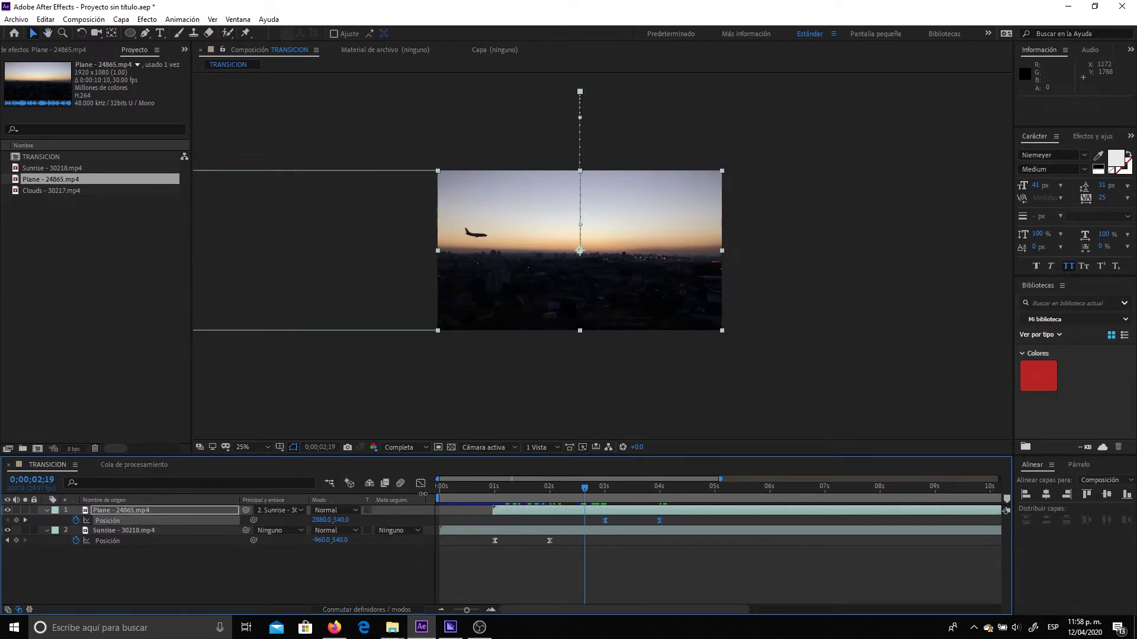
pyautogui.click(420, 483)
pyautogui.moveTo(651, 581); pyautogui.dragTo(631, 581)
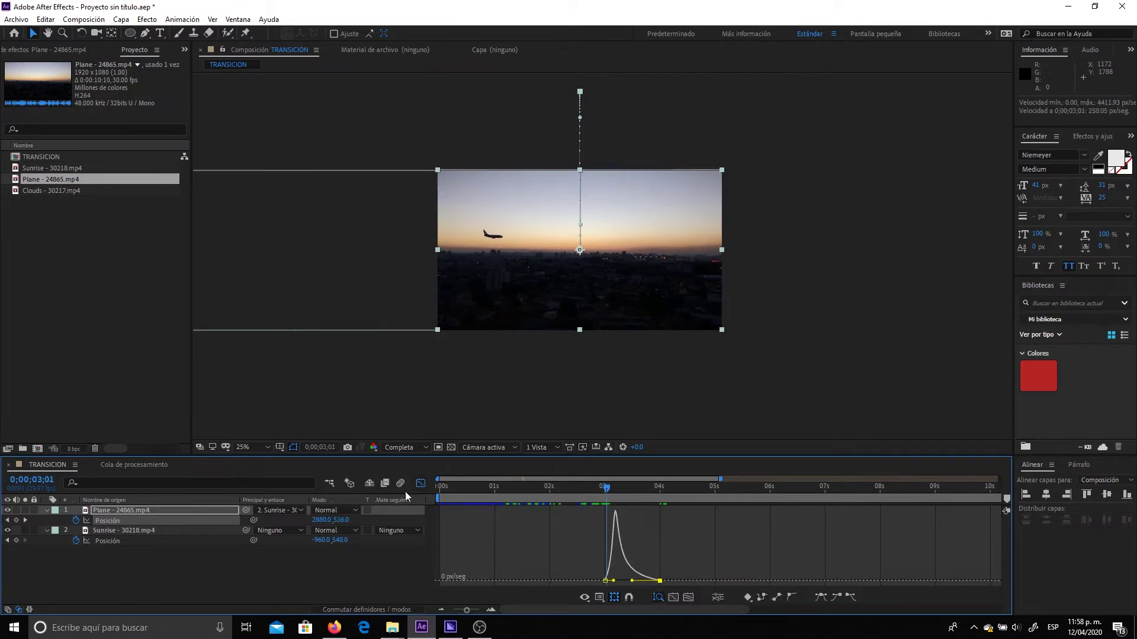
pyautogui.click(422, 484)
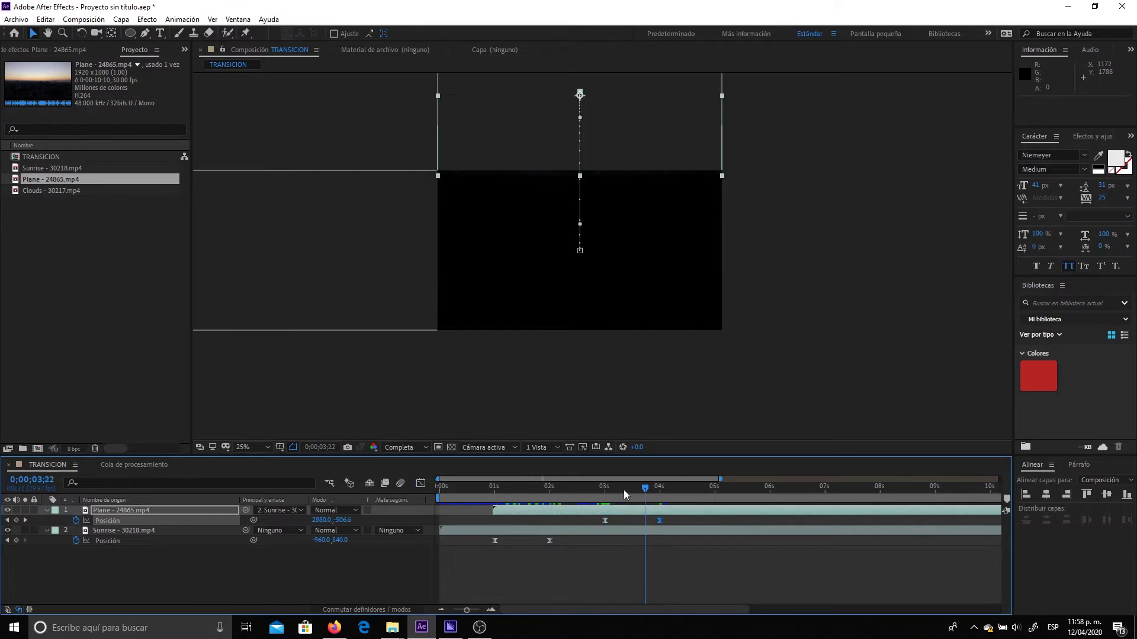
pyautogui.moveTo(623, 489); pyautogui.dragTo(490, 509)
pyautogui.press('space')
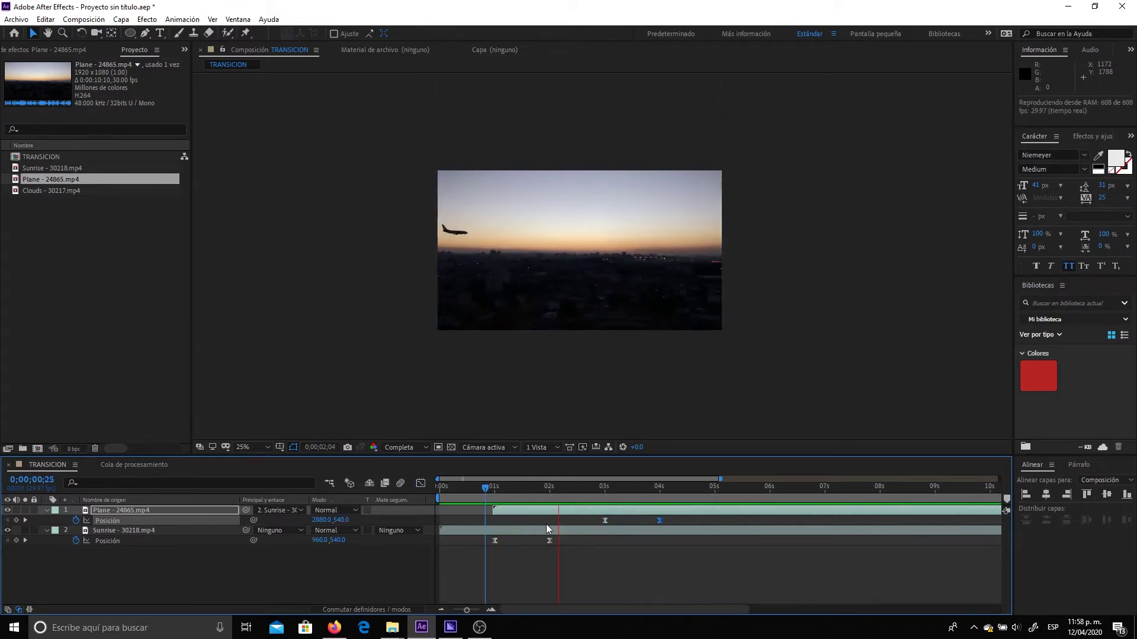
pyautogui.press('space')
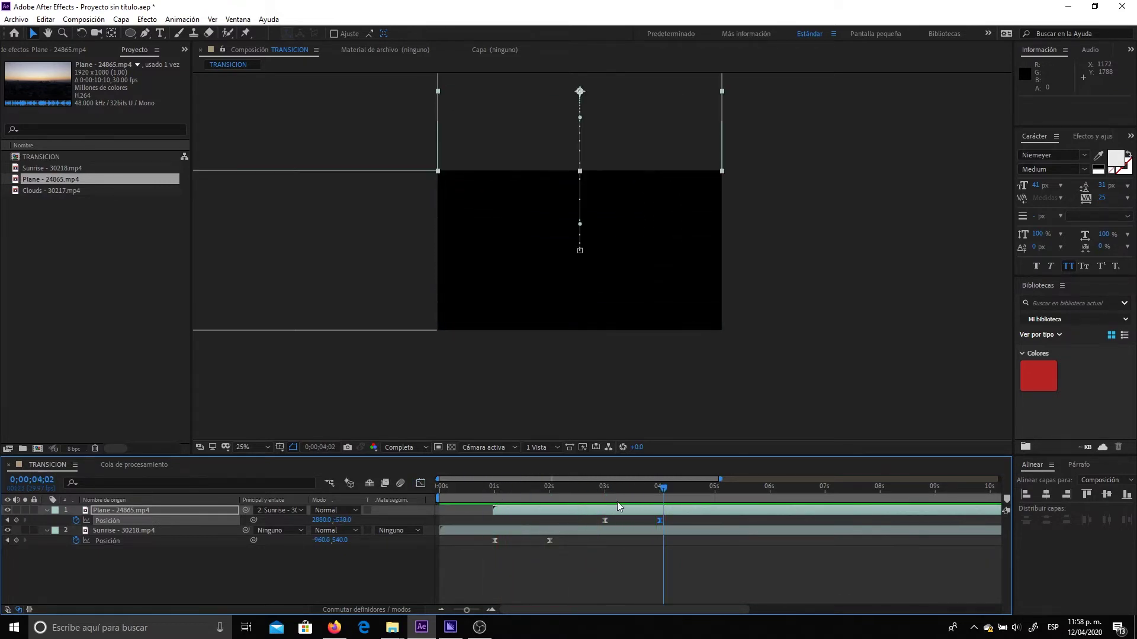
pyautogui.moveTo(658, 490); pyautogui.dragTo(690, 498)
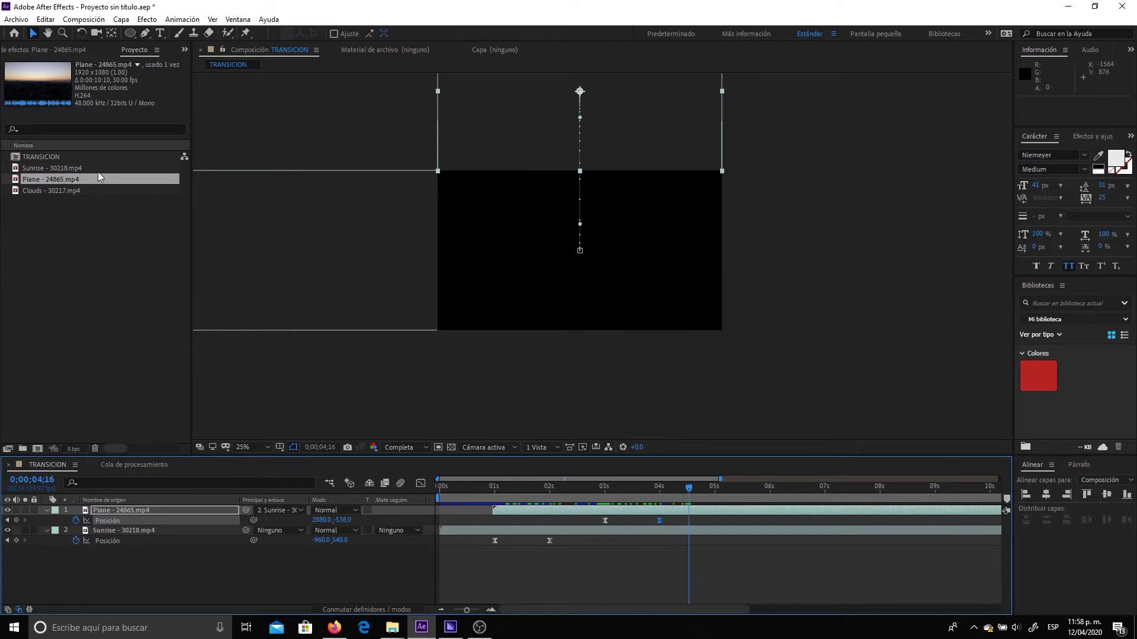
# Step: Add Clouds - 30217.mp4 as the top layer starting near 3 seconds and parent it to Plane
pyautogui.click(52, 169)
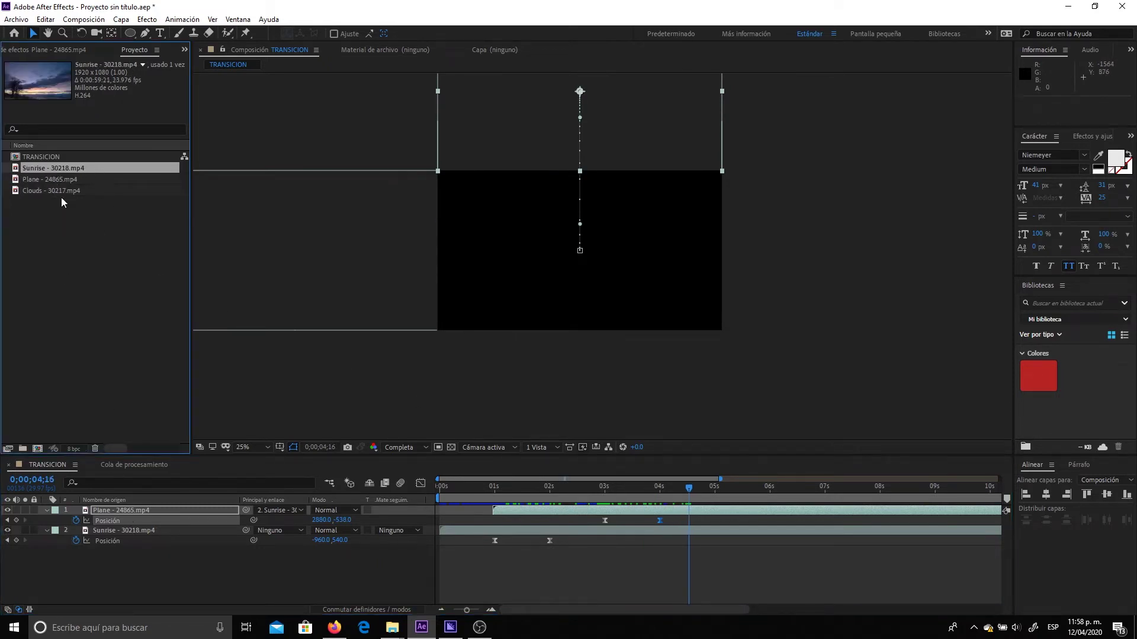
pyautogui.click(64, 192)
pyautogui.moveTo(174, 442); pyautogui.dragTo(185, 516)
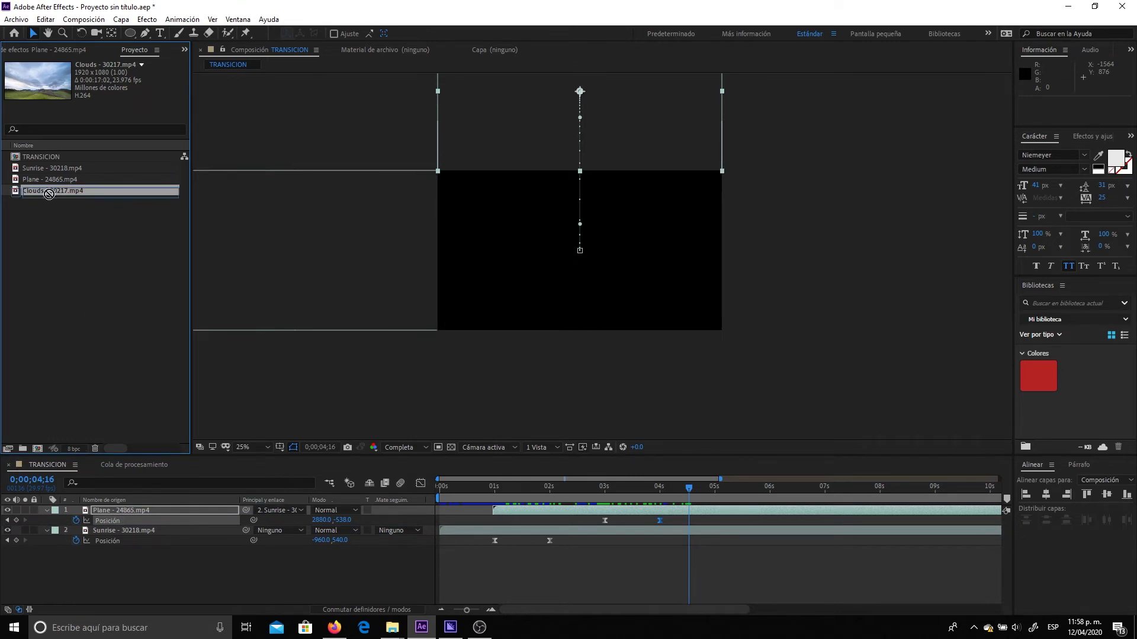
pyautogui.moveTo(146, 513); pyautogui.dragTo(144, 512)
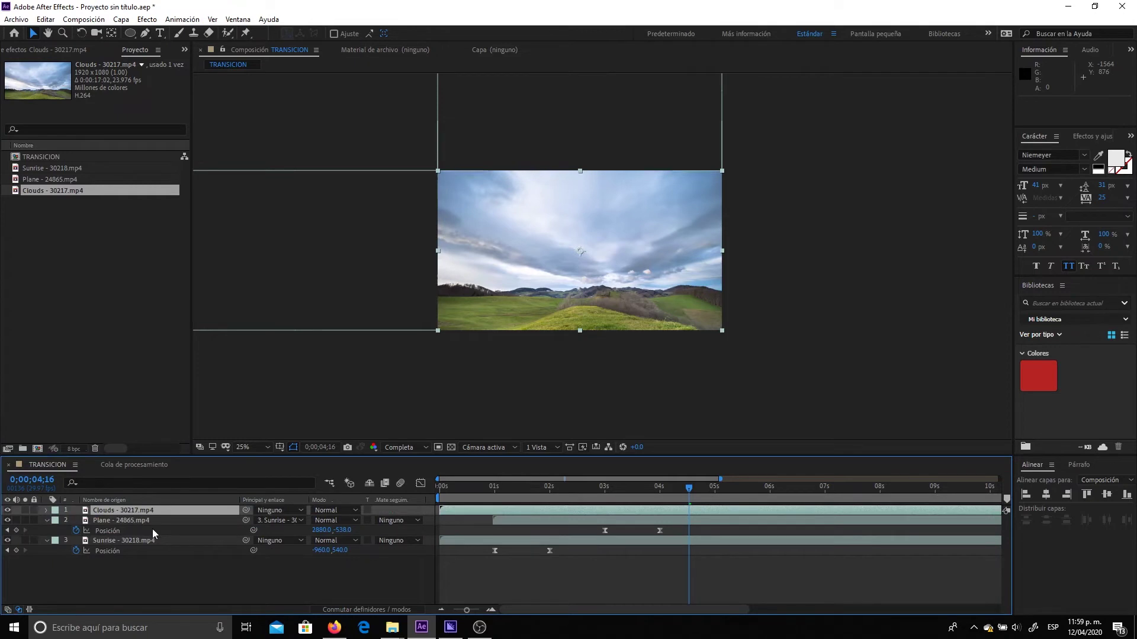
pyautogui.moveTo(466, 513)
pyautogui.mouseDown()
pyautogui.moveTo(681, 540)
pyautogui.moveTo(676, 497)
pyautogui.moveTo(627, 519)
pyautogui.mouseUp()
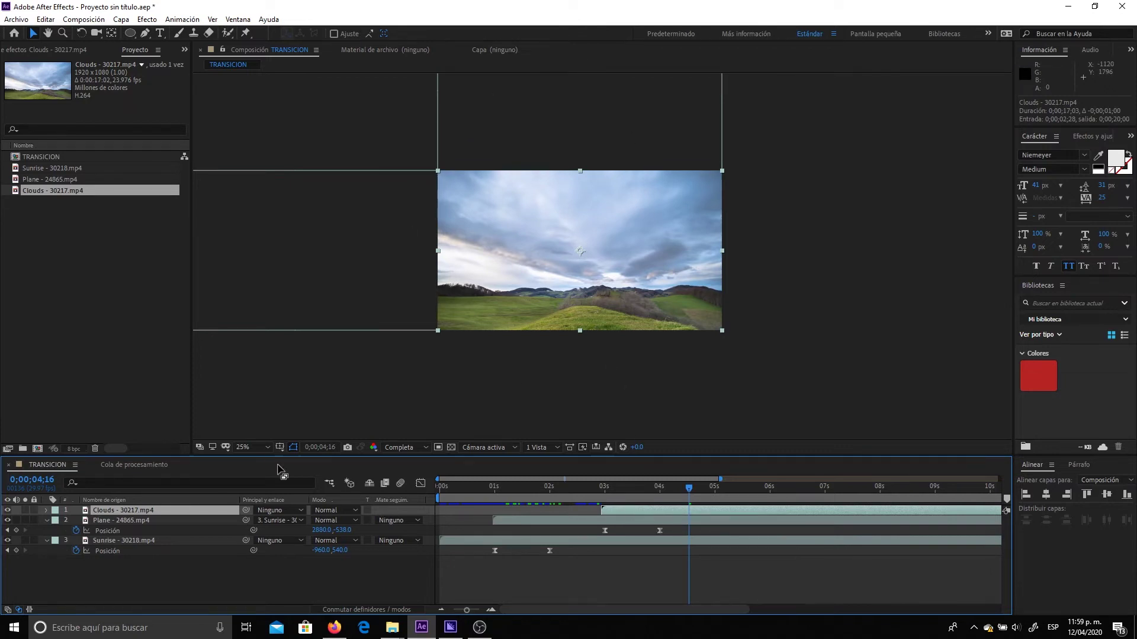
pyautogui.moveTo(241, 514); pyautogui.dragTo(177, 521)
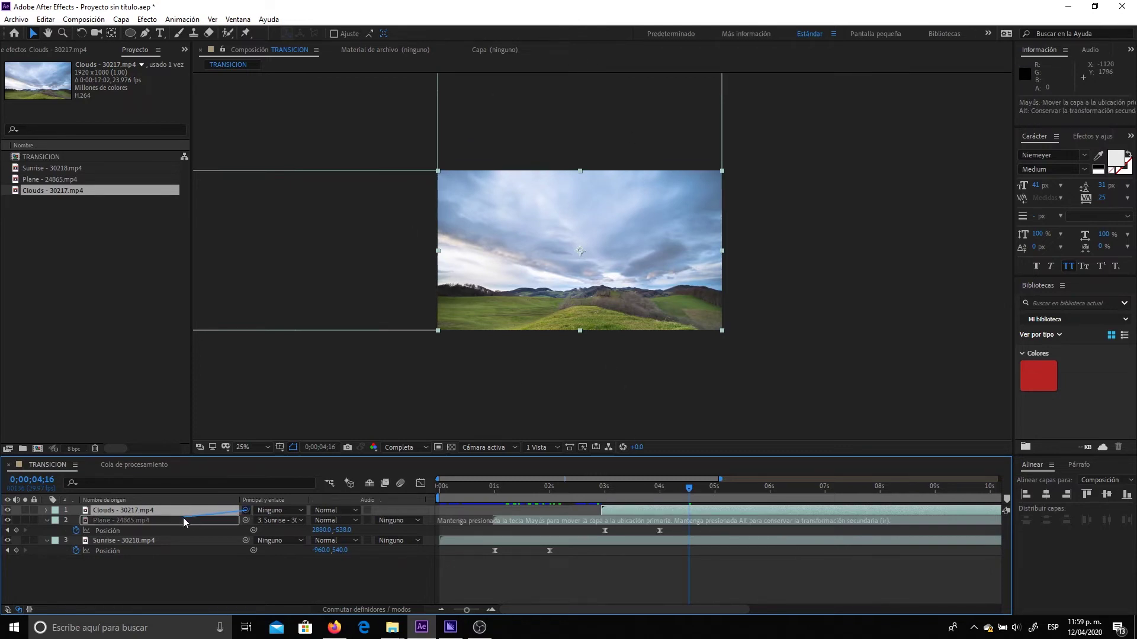
# Step: Preview the transition with the Clouds layer rising into view alongside Plane
pyautogui.click(622, 496)
pyautogui.press('space')
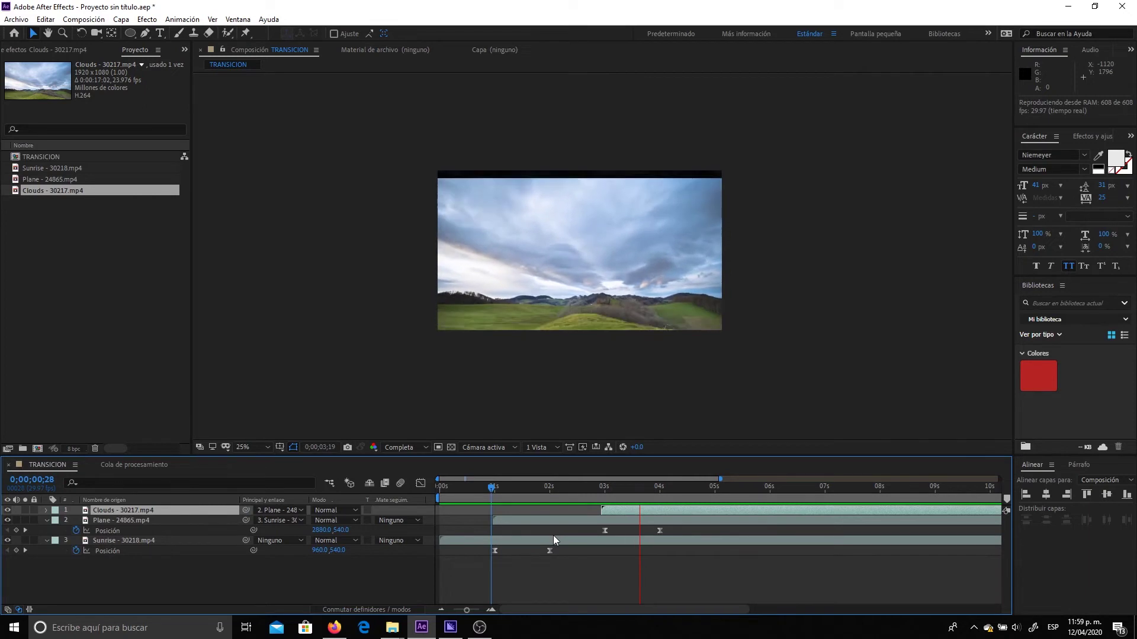
pyautogui.press('space')
pyautogui.press('space')
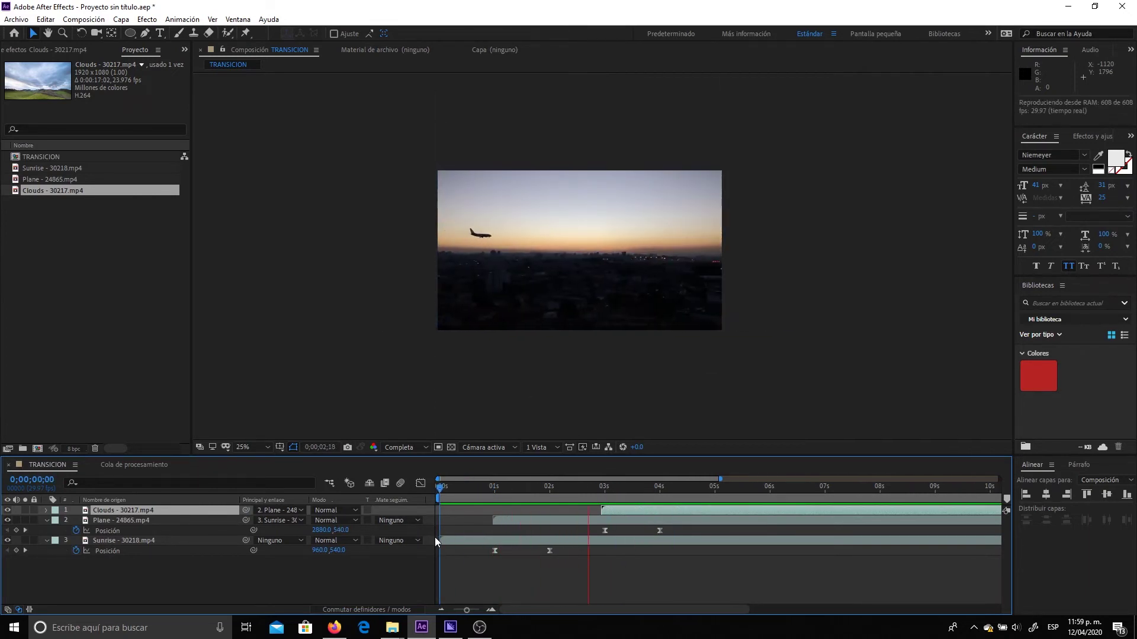
pyautogui.press('space')
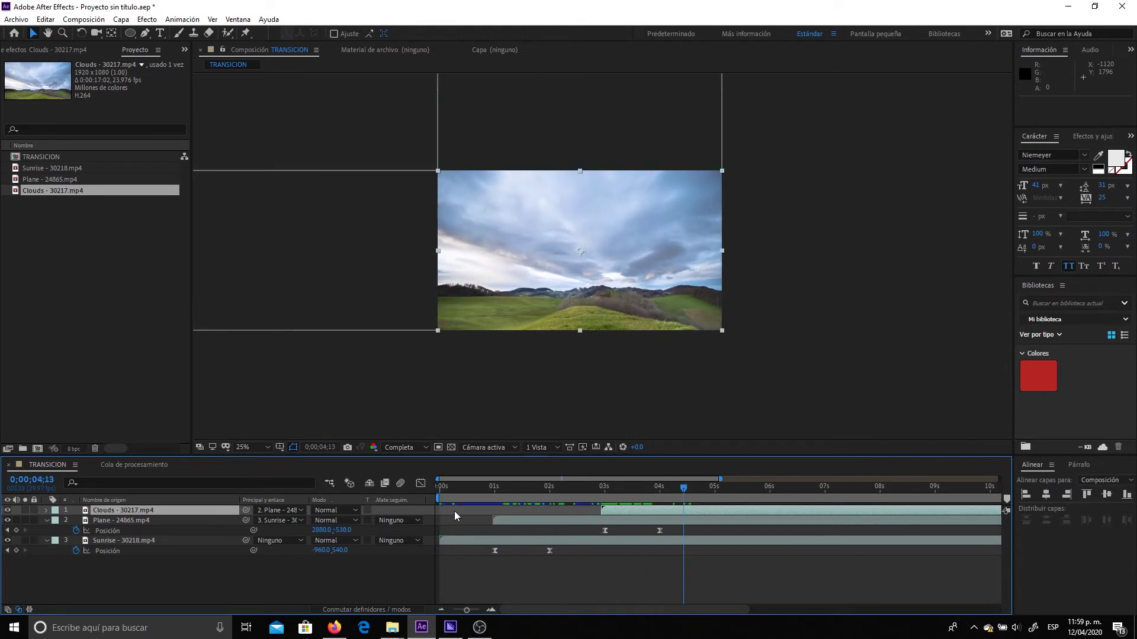
# Step: Review frames around 3 seconds, toggling the Clouds layer's parent between None and Plane
pyautogui.moveTo(661, 493)
pyautogui.mouseDown()
pyautogui.moveTo(564, 517)
pyautogui.moveTo(624, 509)
pyautogui.moveTo(588, 499)
pyautogui.moveTo(623, 502)
pyautogui.mouseUp()
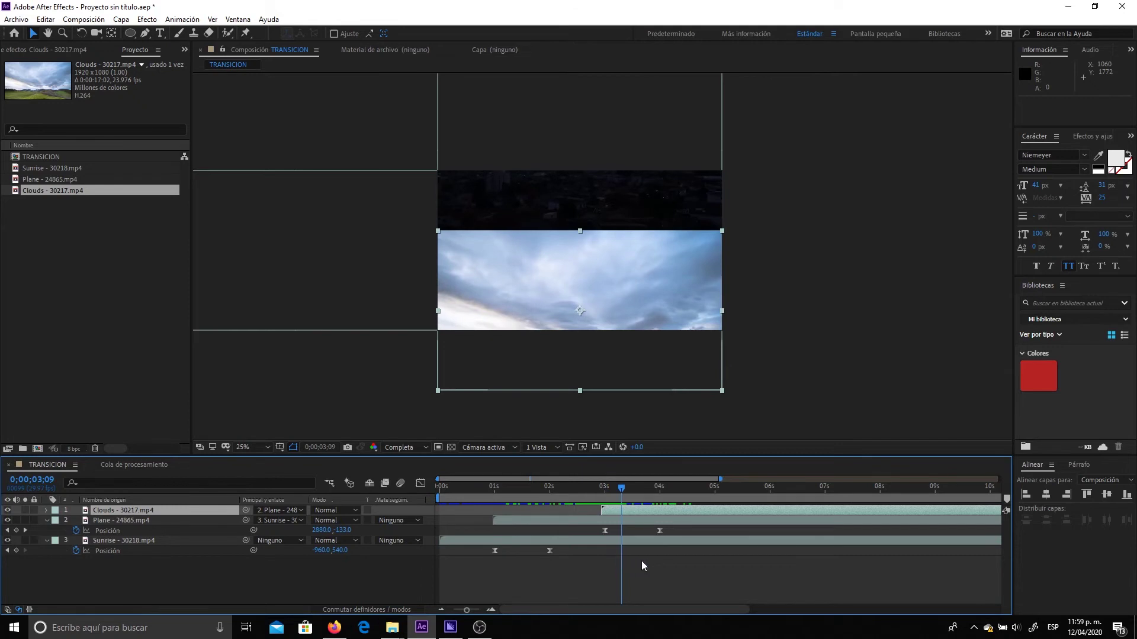
pyautogui.moveTo(630, 497); pyautogui.dragTo(630, 505)
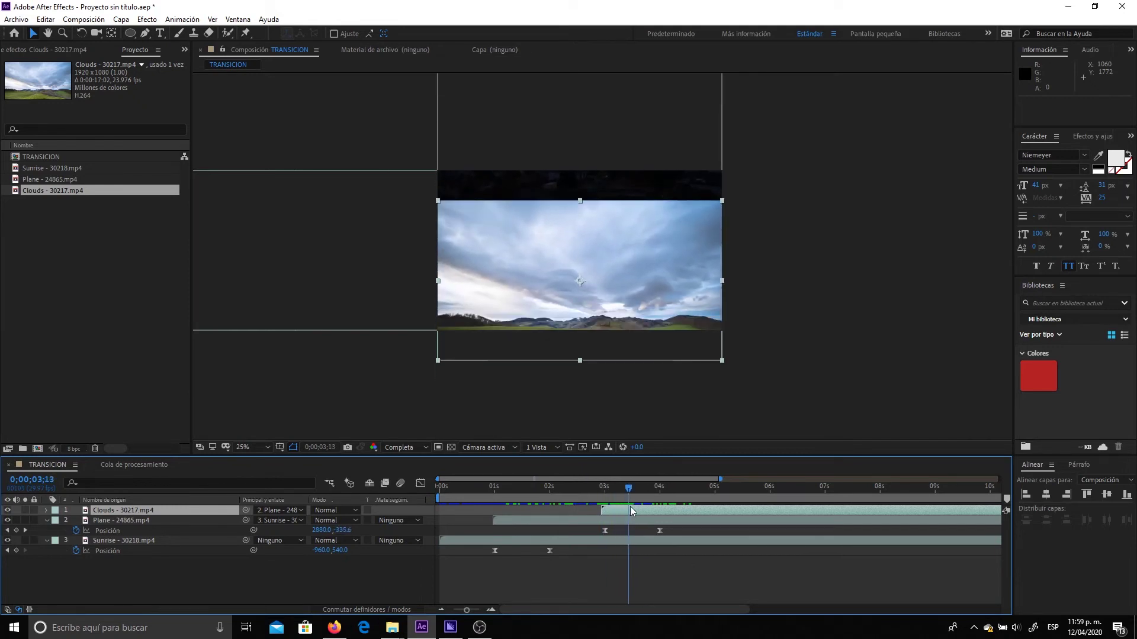
pyautogui.click(279, 512)
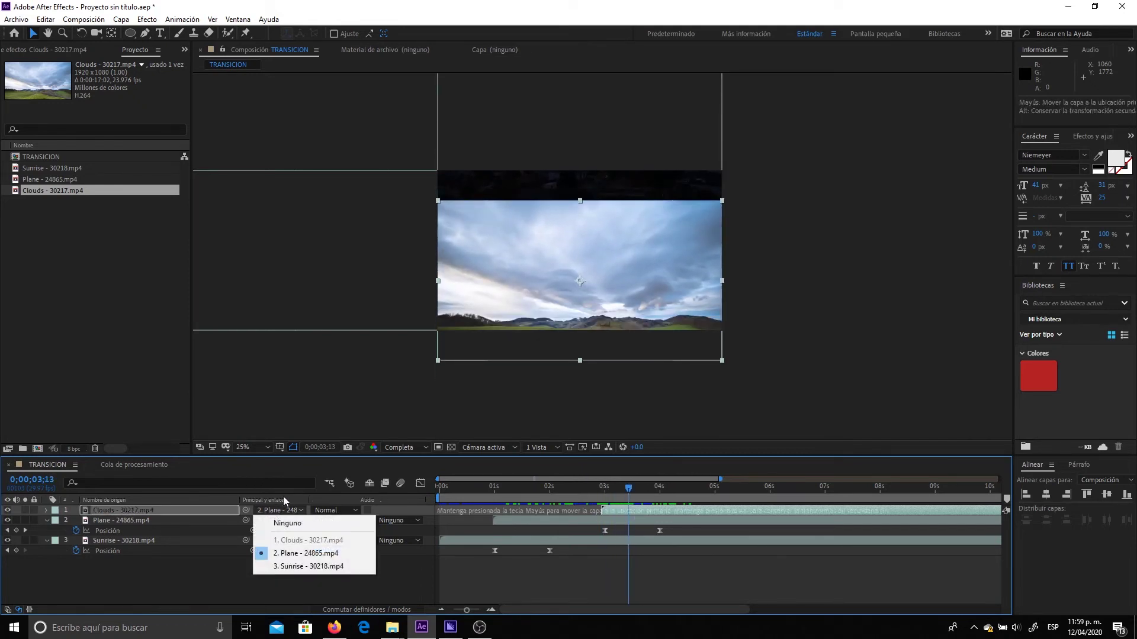
pyautogui.click(291, 523)
pyautogui.moveTo(617, 489); pyautogui.dragTo(626, 498)
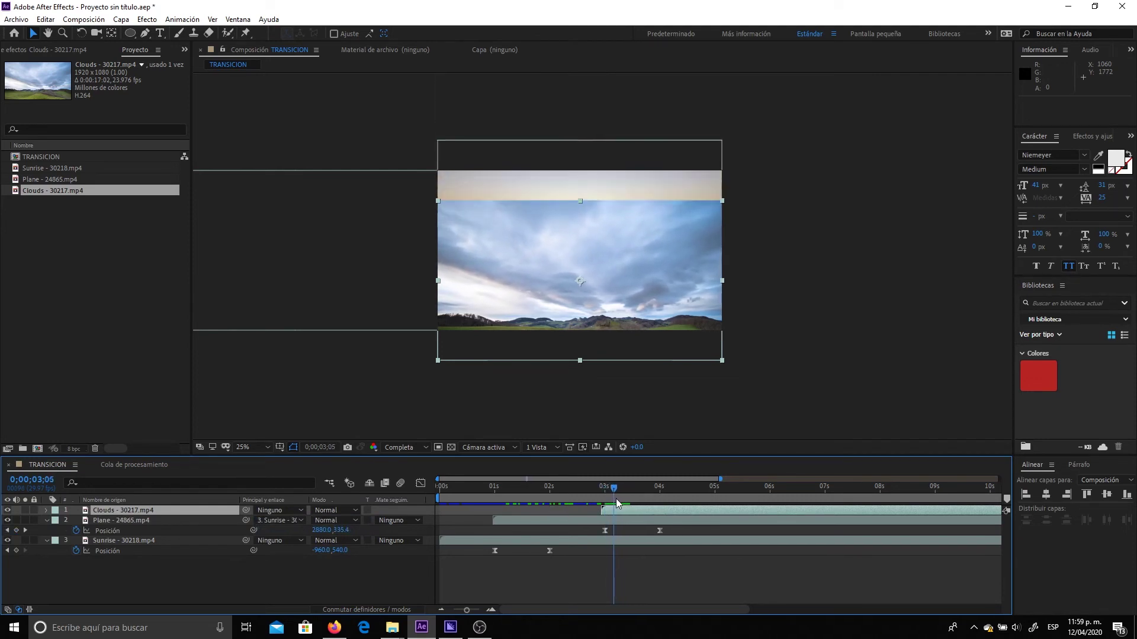
pyautogui.moveTo(629, 501); pyautogui.dragTo(619, 501)
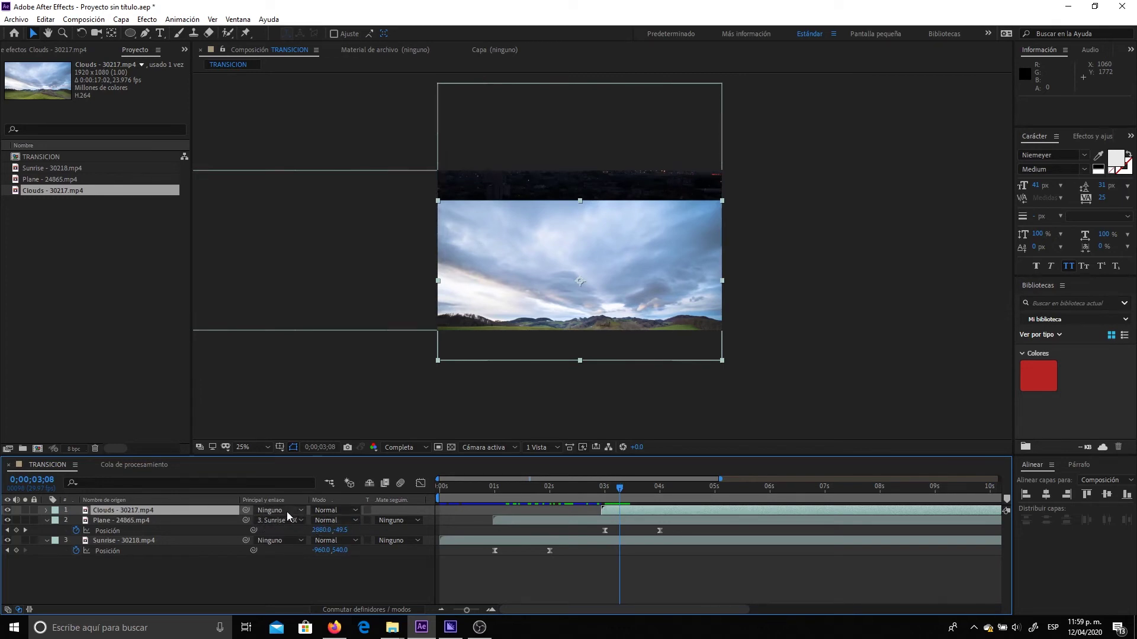
pyautogui.moveTo(246, 510); pyautogui.dragTo(136, 520)
pyautogui.moveTo(619, 489); pyautogui.dragTo(616, 498)
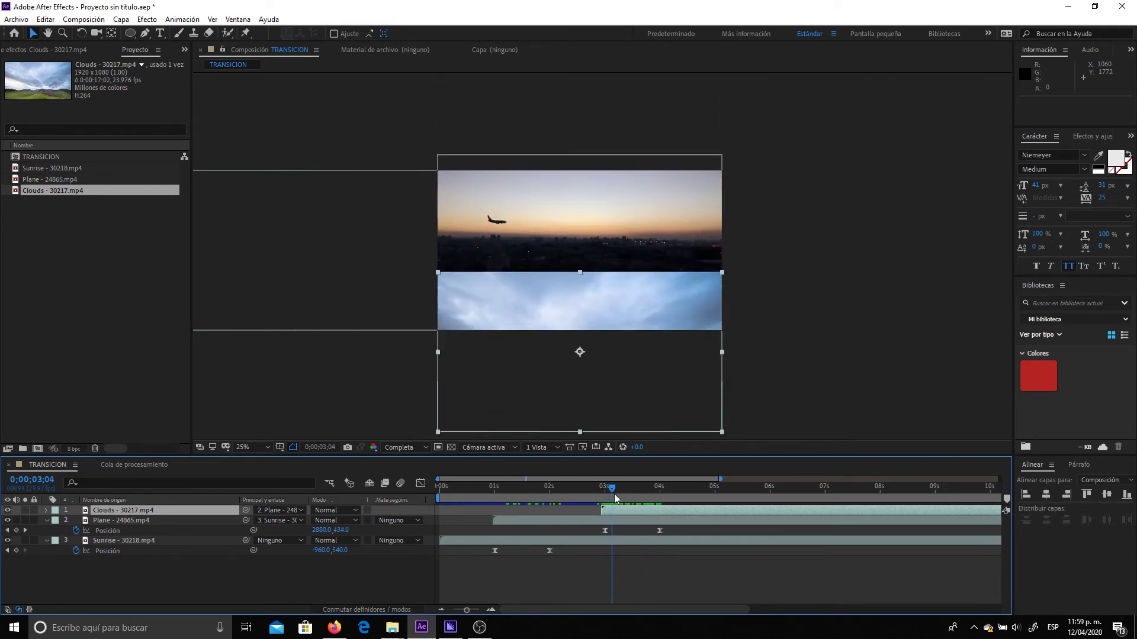
pyautogui.moveTo(620, 487); pyautogui.dragTo(669, 496)
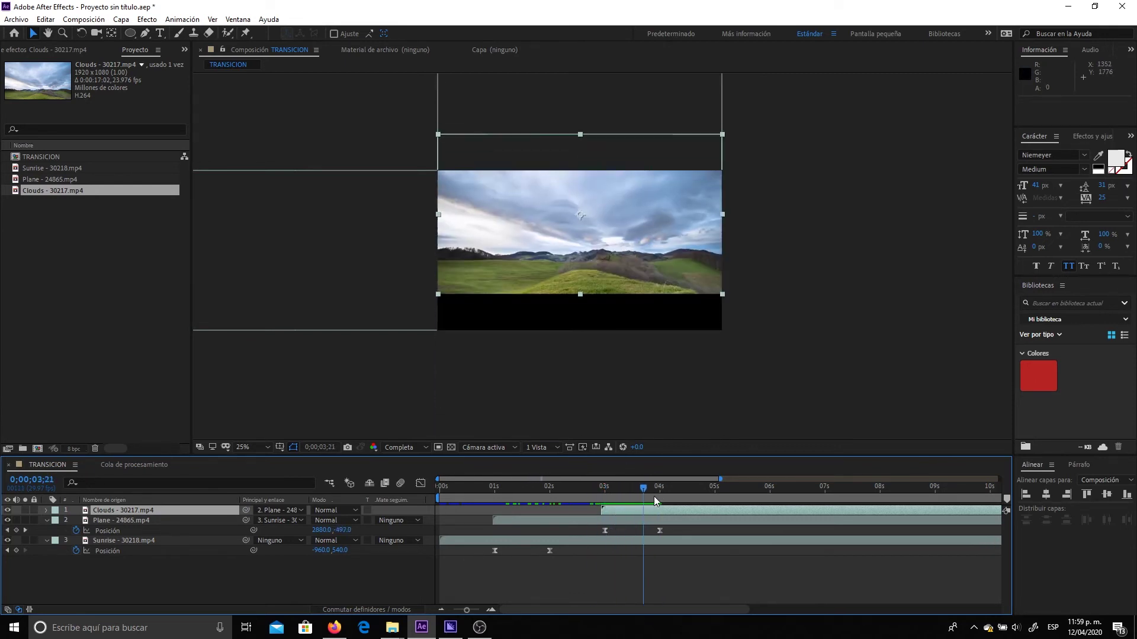
# Step: Set Clouds' parent to None and move it down to about 960, 538 to fill the frame
pyautogui.click(278, 510)
pyautogui.click(278, 521)
pyautogui.moveTo(637, 208); pyautogui.dragTo(637, 254)
pyautogui.click(649, 247)
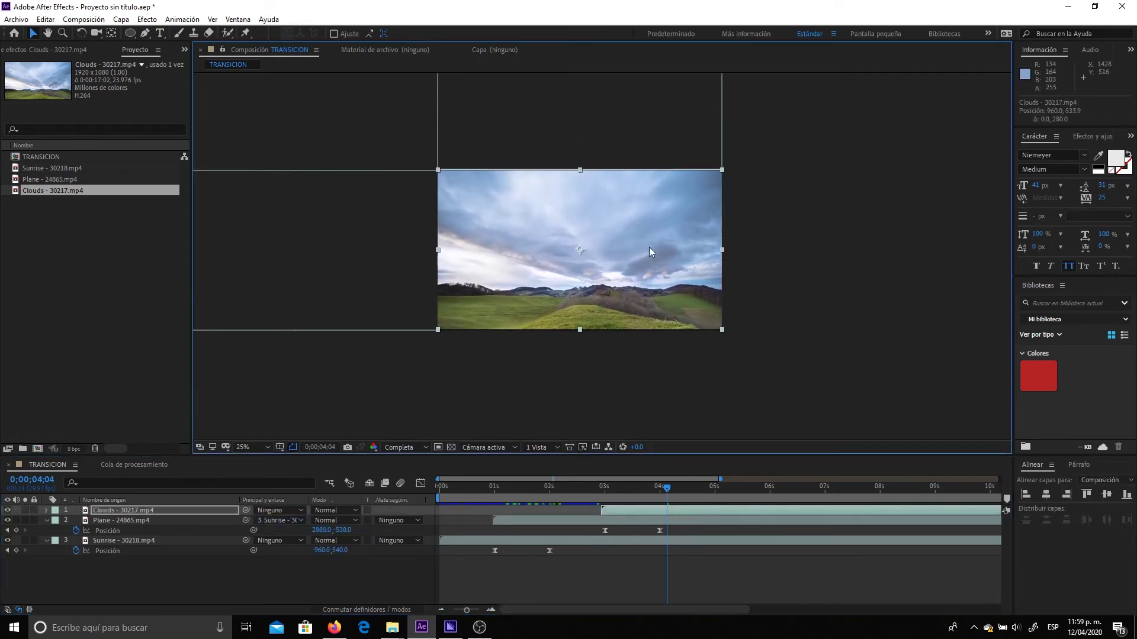
# Step: Parent the Clouds layer to layer 2, Plane, using the pick whip
pyautogui.click(618, 522)
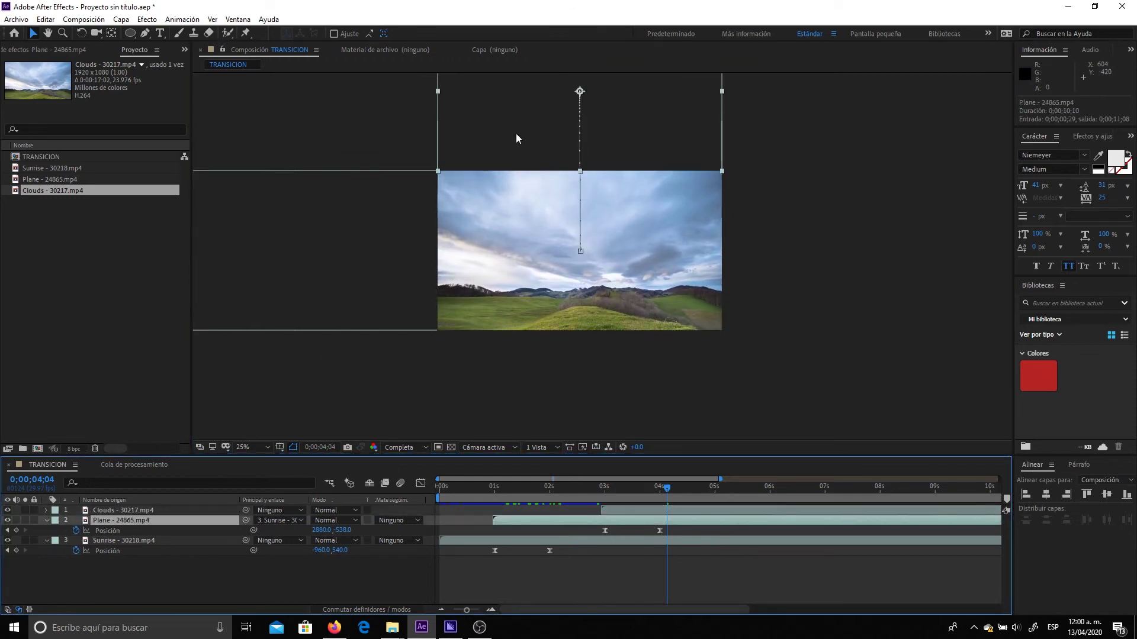
pyautogui.click(245, 512)
pyautogui.moveTo(212, 519); pyautogui.dragTo(172, 520)
# Step: Preview the transition to check Clouds rising into frame as Plane slides up
pyautogui.press('space')
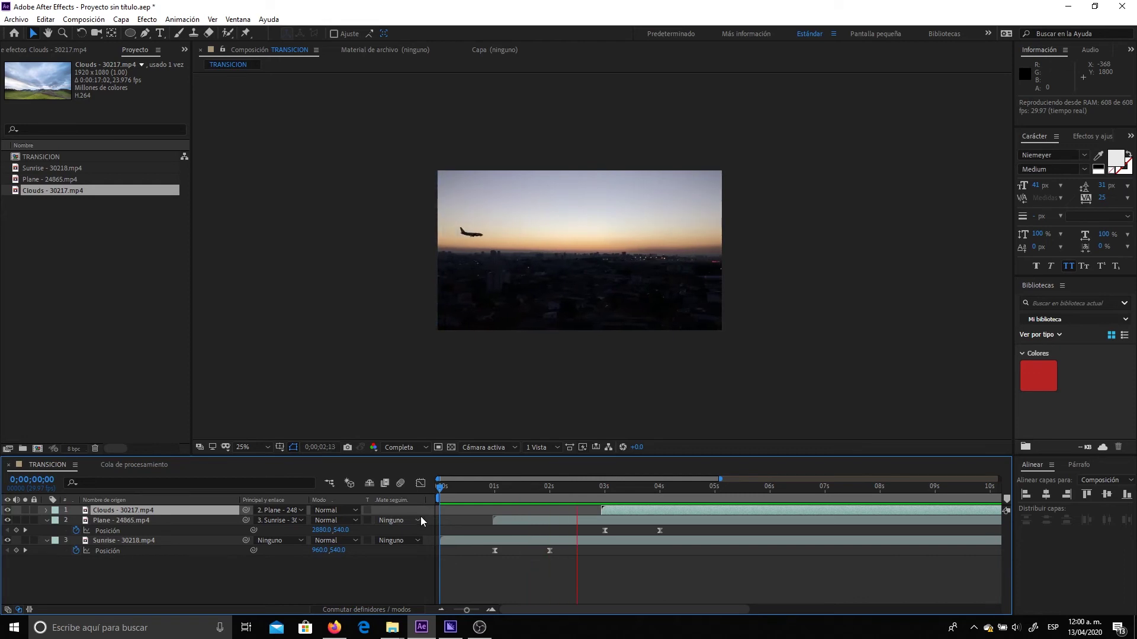
pyautogui.press('space')
pyautogui.press('space')
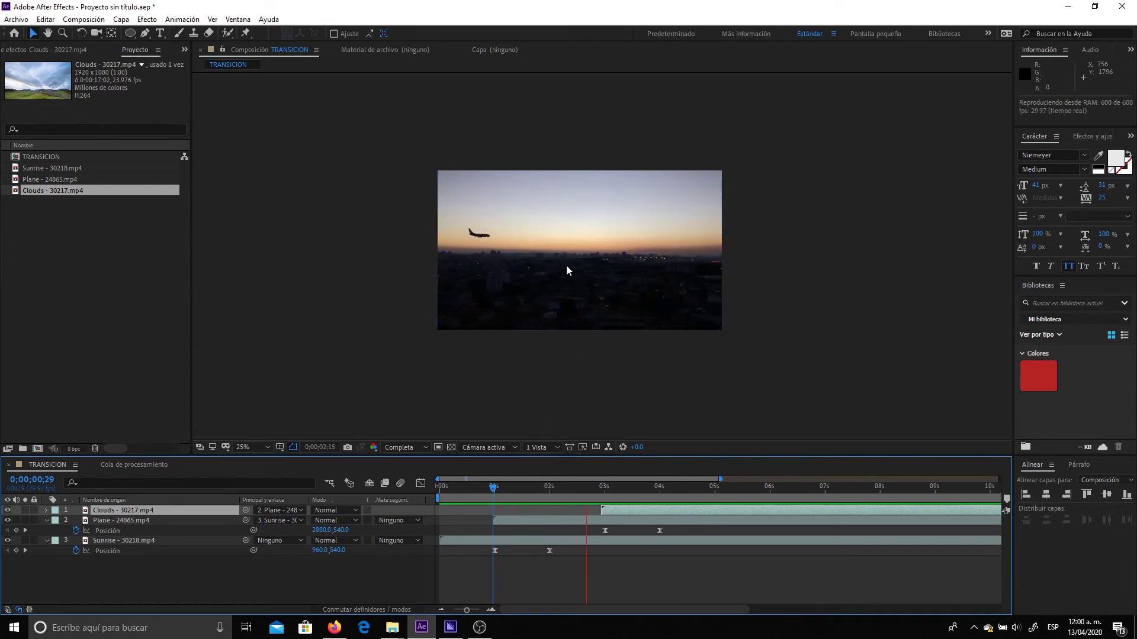
pyautogui.press('space')
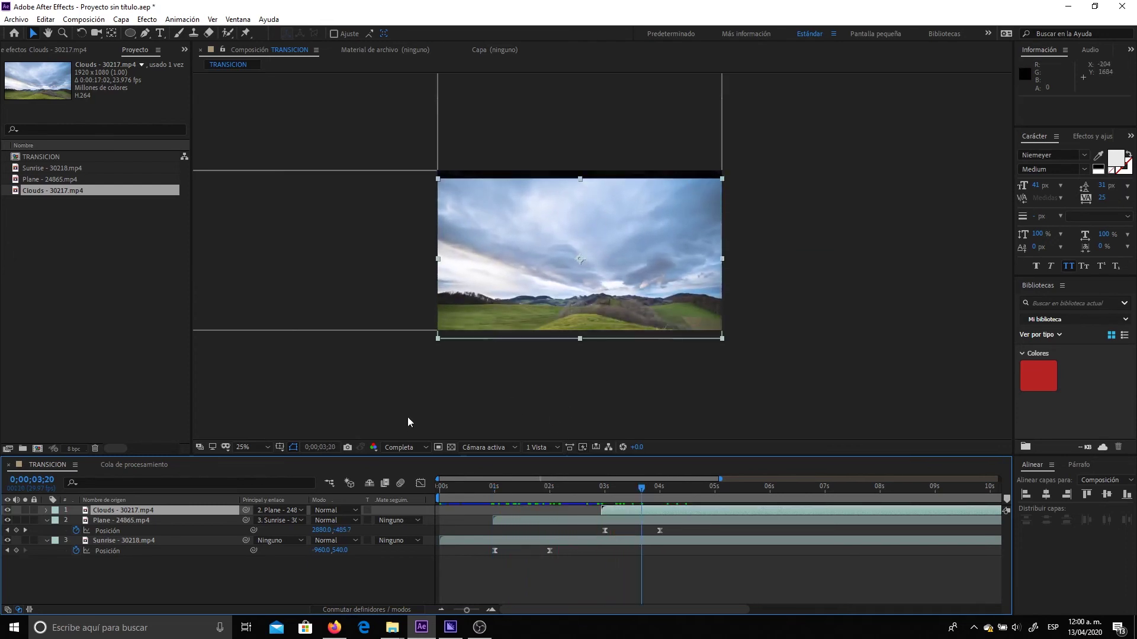